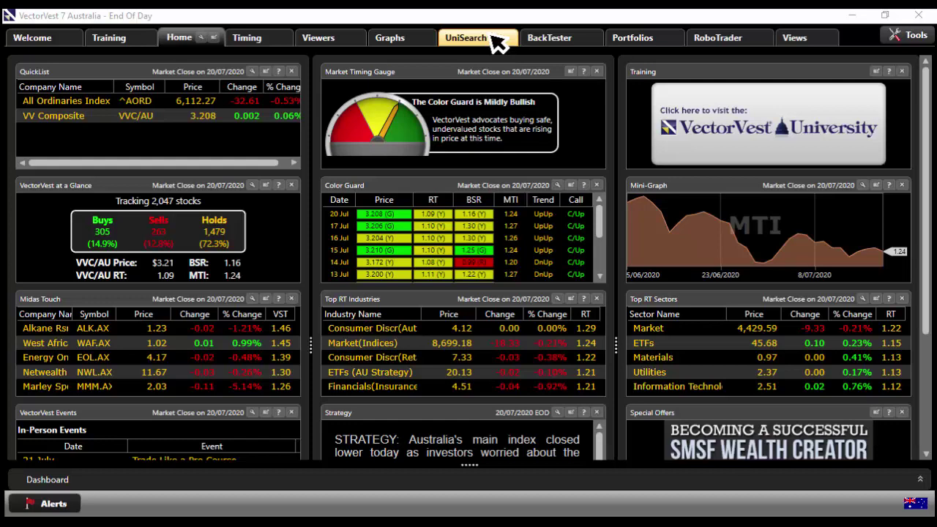
- Start a new, empty search in UniSearch
{"action": "left_click", "coordinate": [493, 38]}
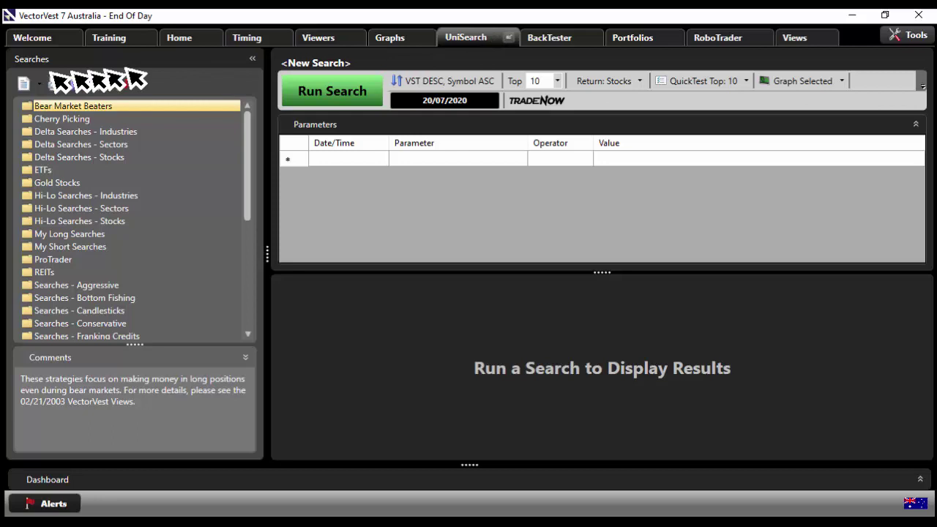
{"action": "left_click", "coordinate": [42, 85]}
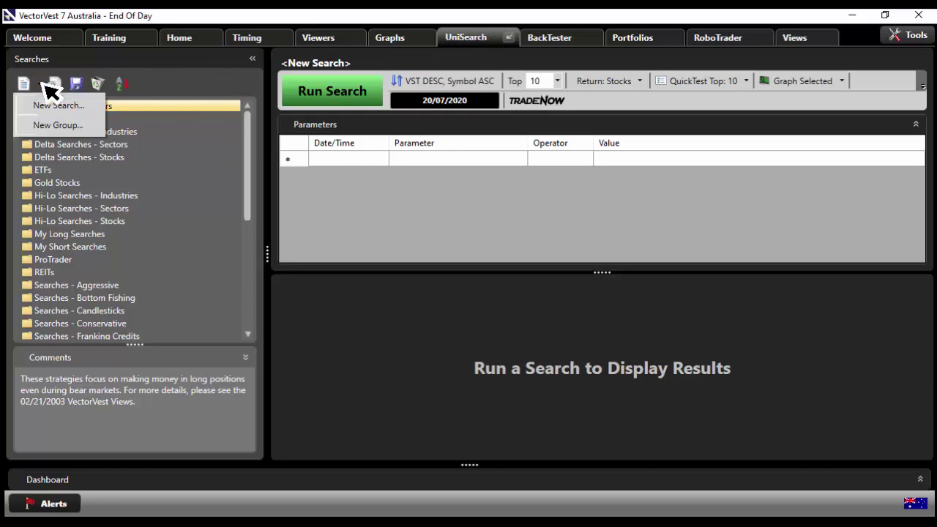
{"action": "left_click", "coordinate": [67, 108]}
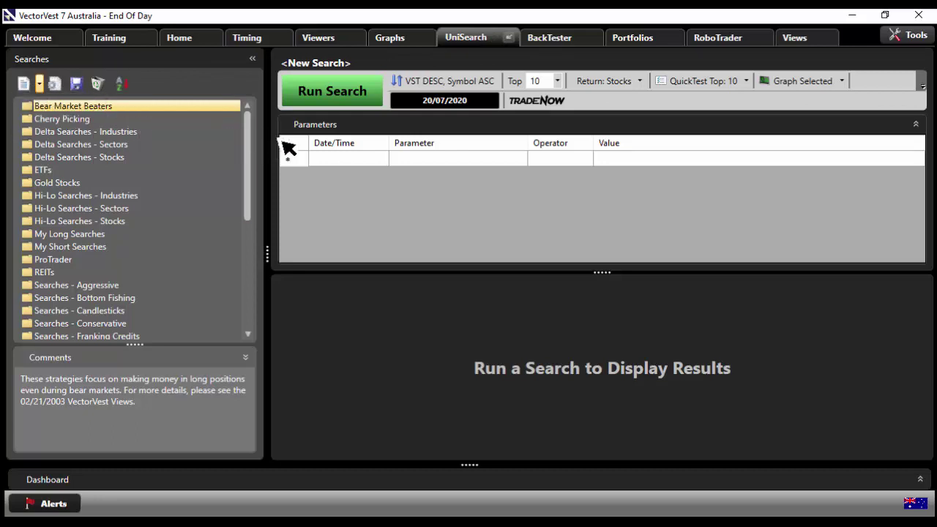
- Add a search parameter requiring stock DY (Dividend Yield) >= 3 and run the search
{"action": "left_click", "coordinate": [437, 159]}
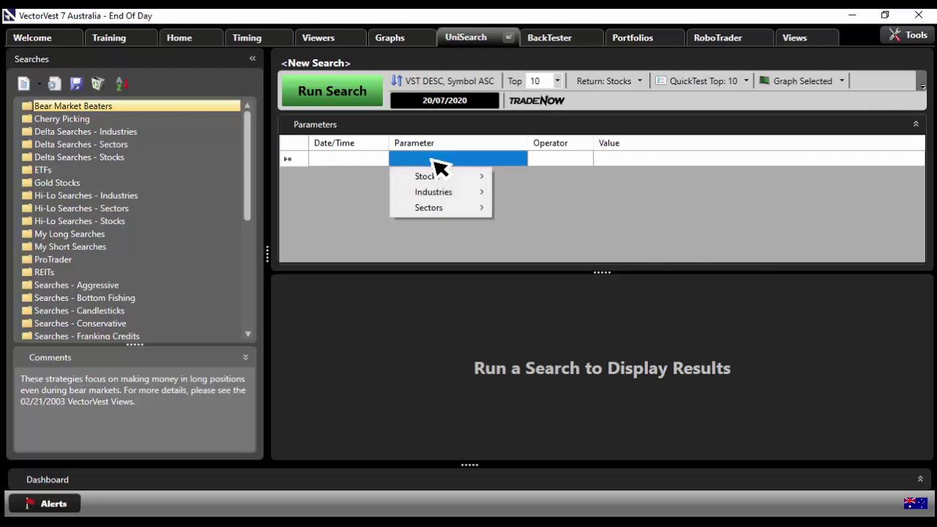
{"action": "mouse_move", "coordinate": [448, 180]}
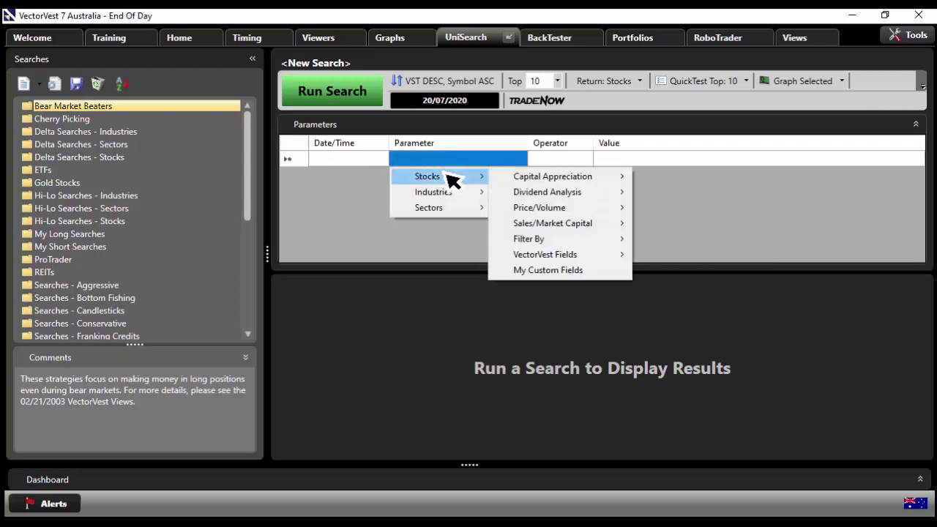
{"action": "mouse_move", "coordinate": [575, 198]}
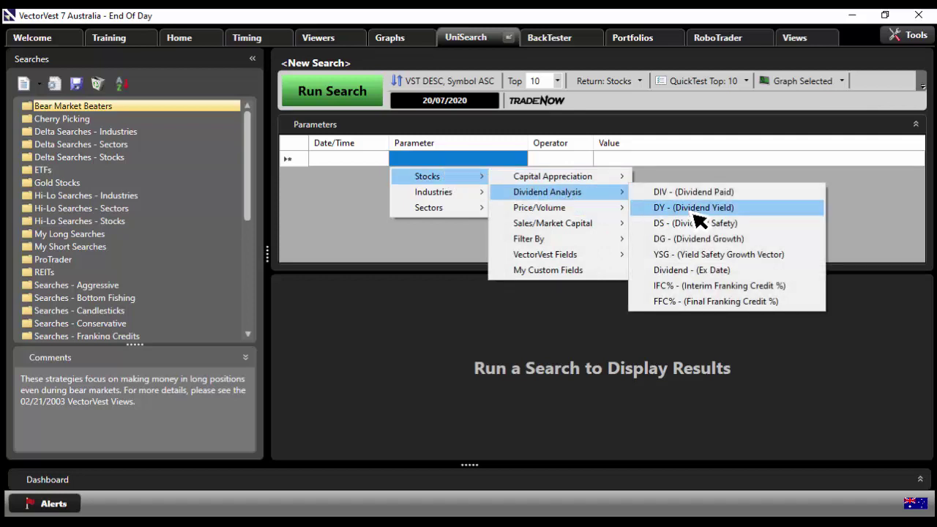
{"action": "left_click", "coordinate": [666, 209]}
{"action": "left_click", "coordinate": [562, 169]}
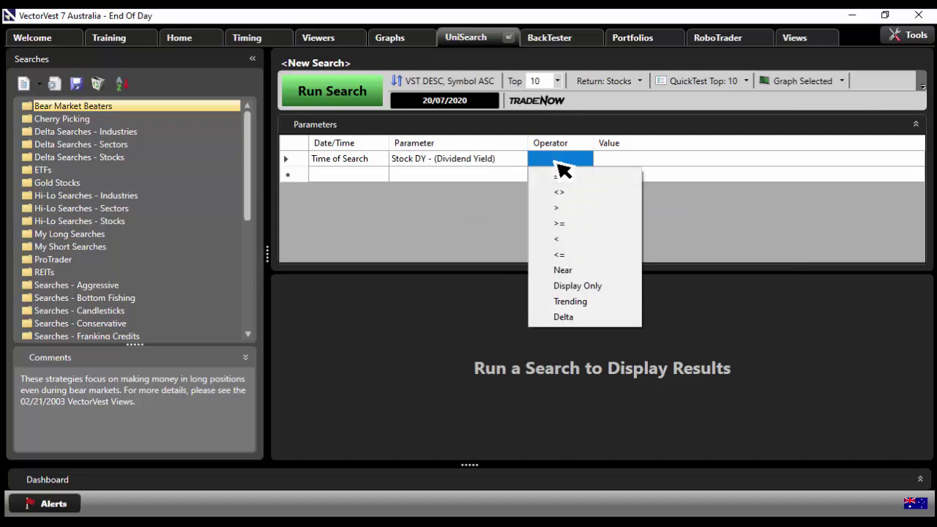
{"action": "left_click", "coordinate": [585, 223]}
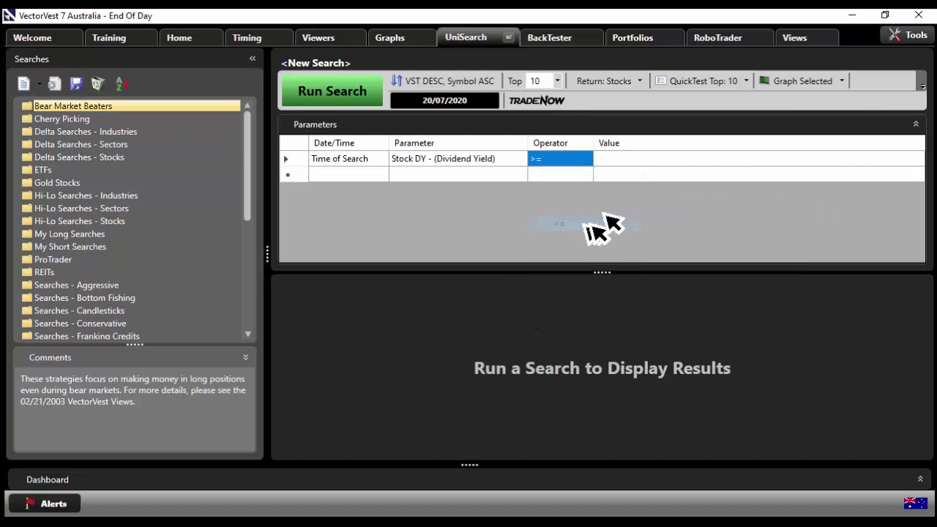
{"action": "left_click", "coordinate": [630, 163]}
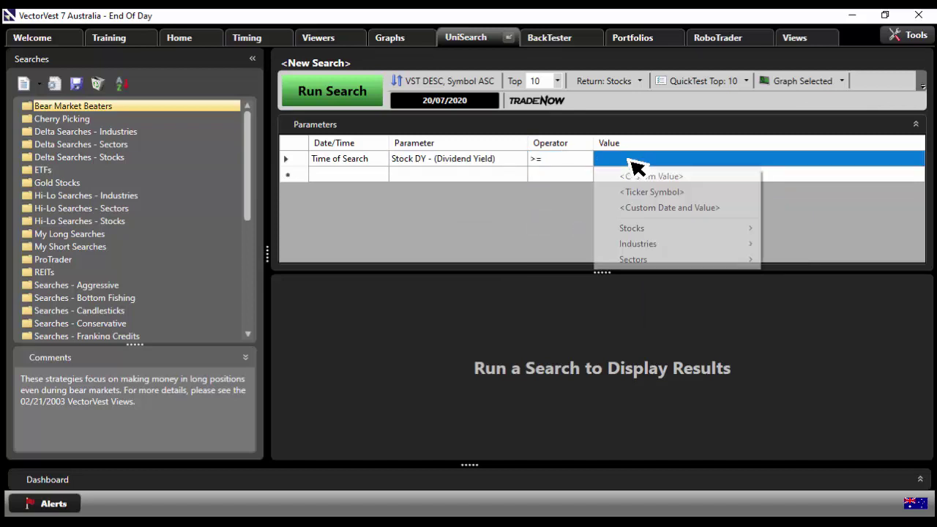
{"action": "left_click", "coordinate": [689, 180]}
{"action": "type", "text": "3"}
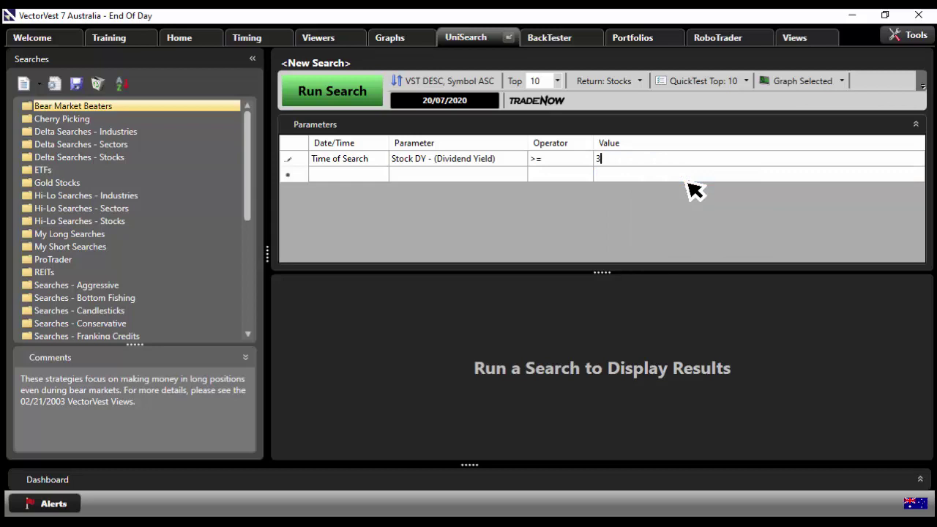
{"action": "left_click", "coordinate": [315, 93]}
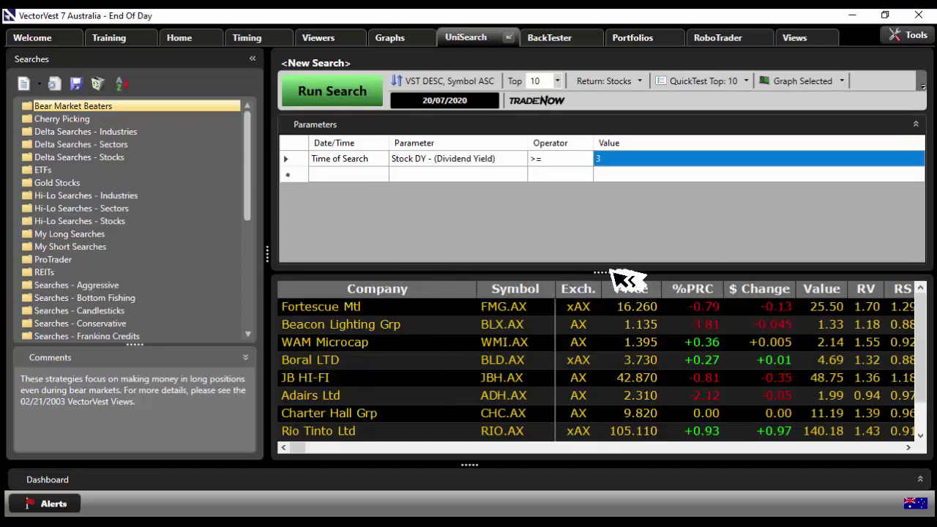
- Enlarge the results area and rerun the search returning all matching stocks, then look through the list
{"action": "left_click_drag", "start_coordinate": [599, 260], "coordinate": [601, 217]}
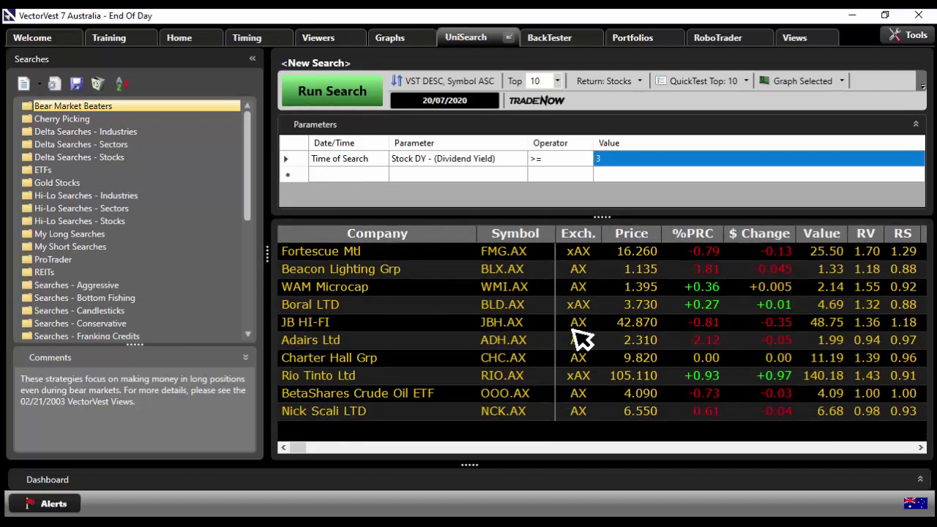
{"action": "left_click", "coordinate": [560, 81]}
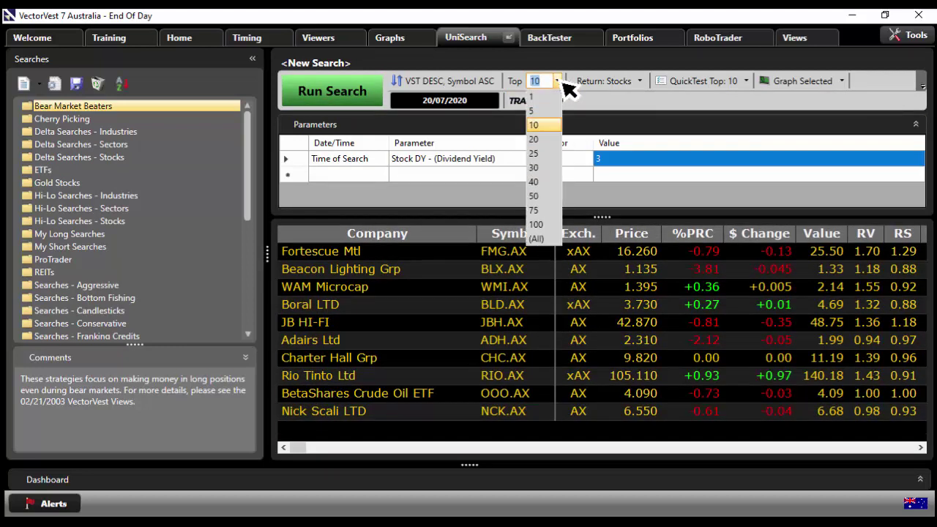
{"action": "left_click", "coordinate": [540, 239]}
{"action": "left_click", "coordinate": [336, 95]}
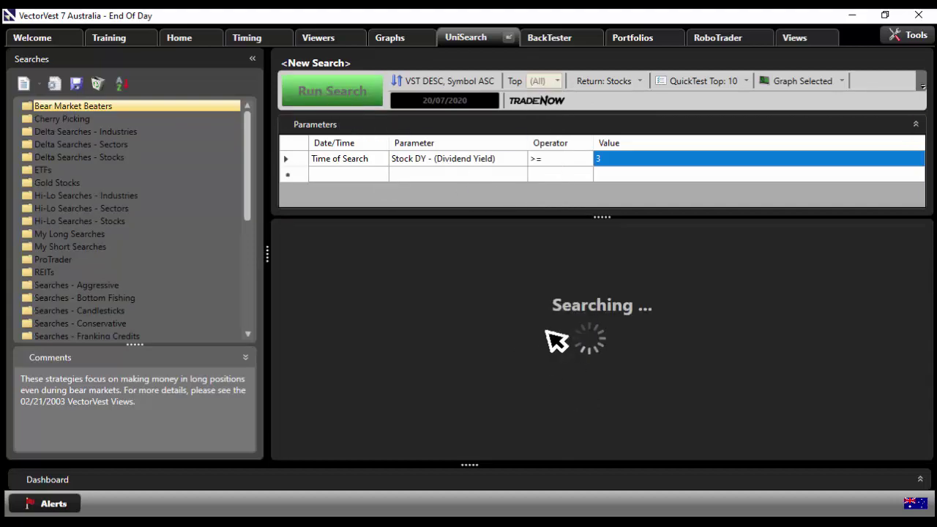
{"action": "scroll", "coordinate": [553, 340], "scroll_direction": "down", "scroll_amount": 15}
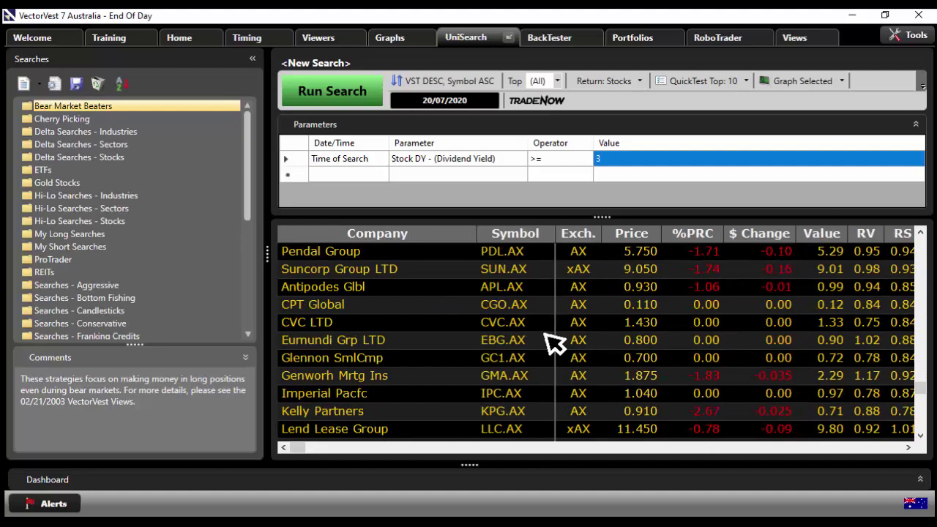
{"action": "scroll", "coordinate": [554, 342], "scroll_direction": "down", "scroll_amount": 4}
{"action": "scroll", "coordinate": [554, 342], "scroll_direction": "up", "scroll_amount": 10}
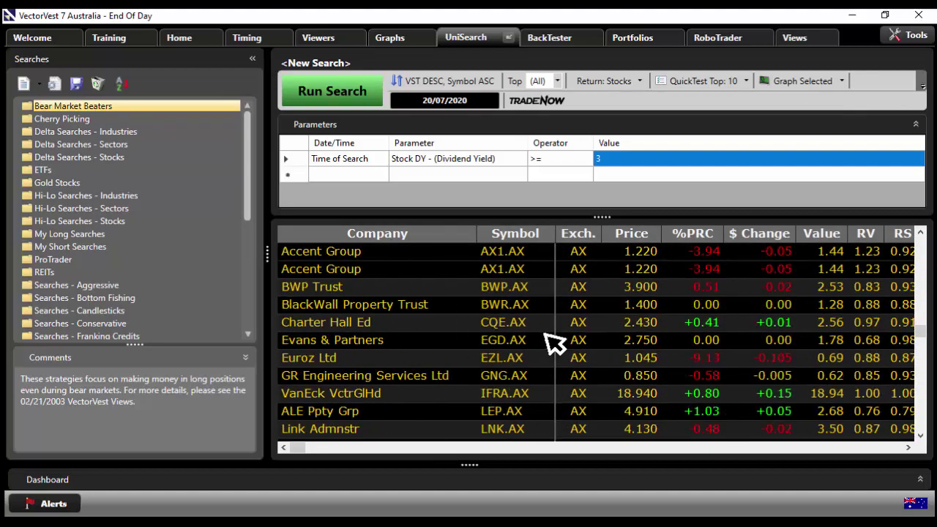
{"action": "scroll", "coordinate": [554, 342], "scroll_direction": "up", "scroll_amount": 6}
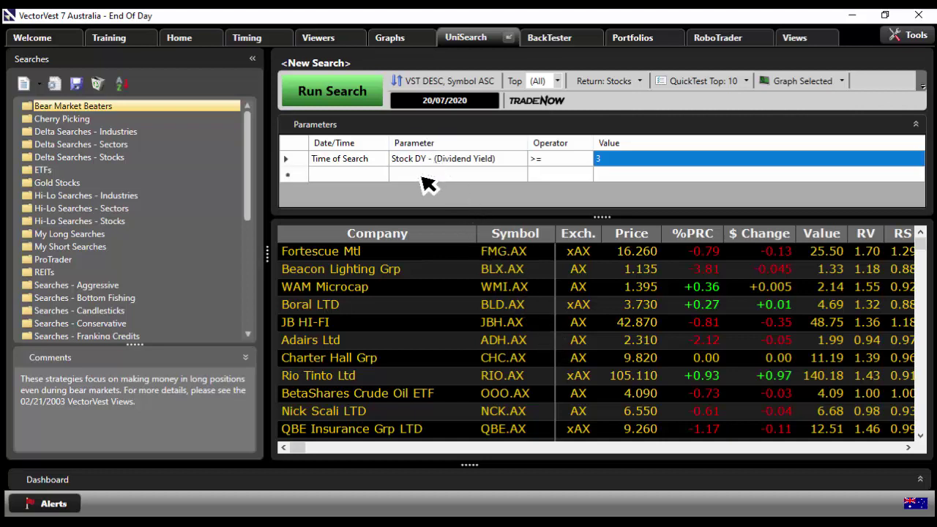
- Add a second search parameter requiring stock DS (Dividend Safety) >= 50
{"action": "left_click", "coordinate": [426, 176]}
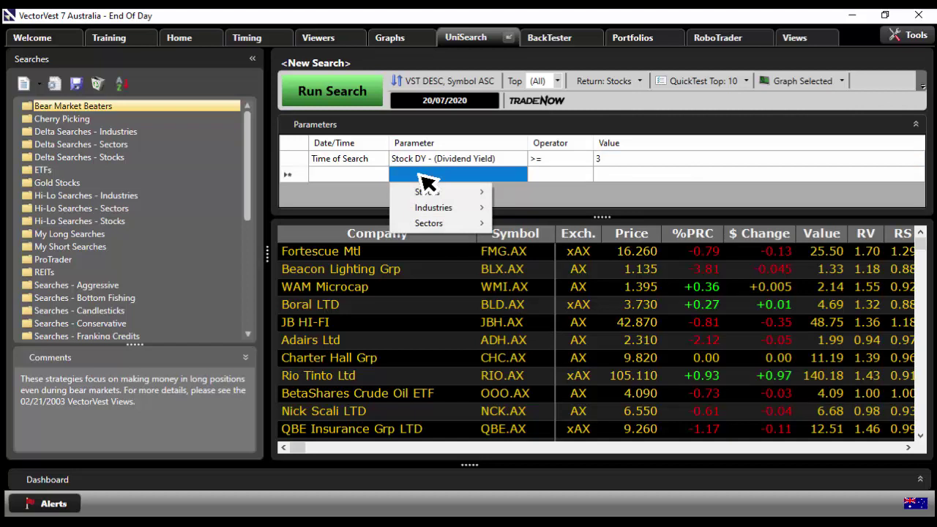
{"action": "mouse_move", "coordinate": [435, 195]}
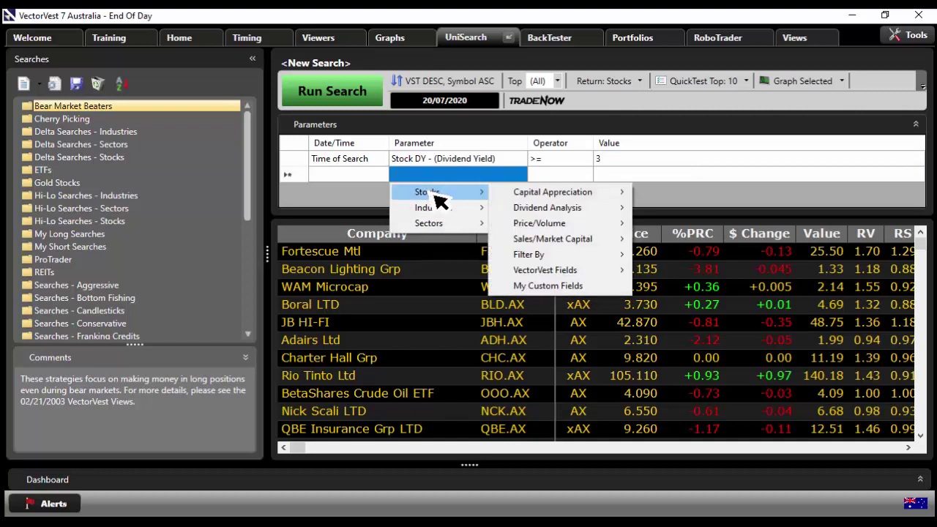
{"action": "mouse_move", "coordinate": [570, 215]}
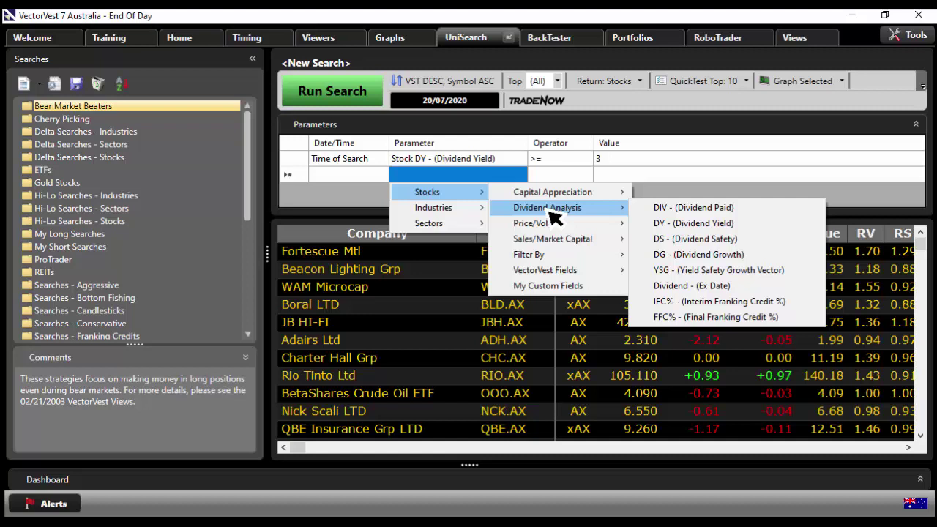
{"action": "left_click", "coordinate": [728, 251]}
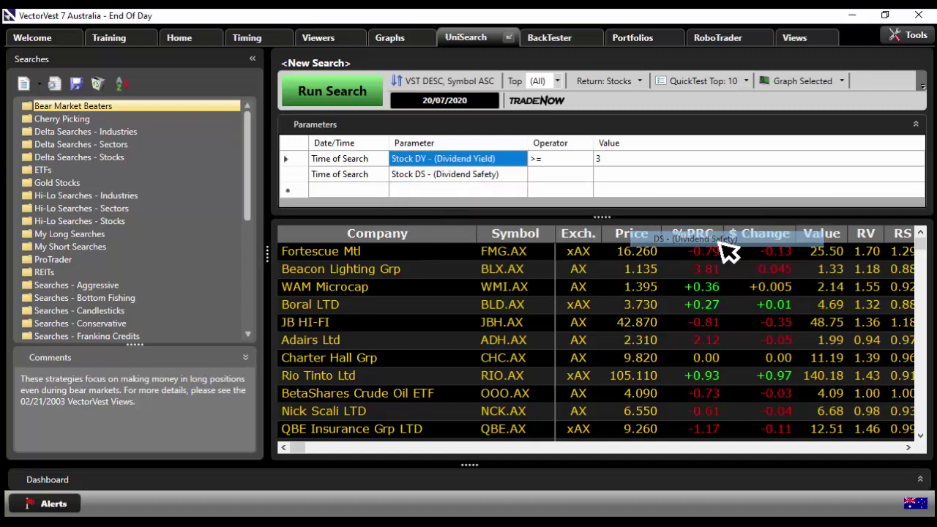
{"action": "left_click", "coordinate": [564, 179]}
{"action": "left_click", "coordinate": [566, 237]}
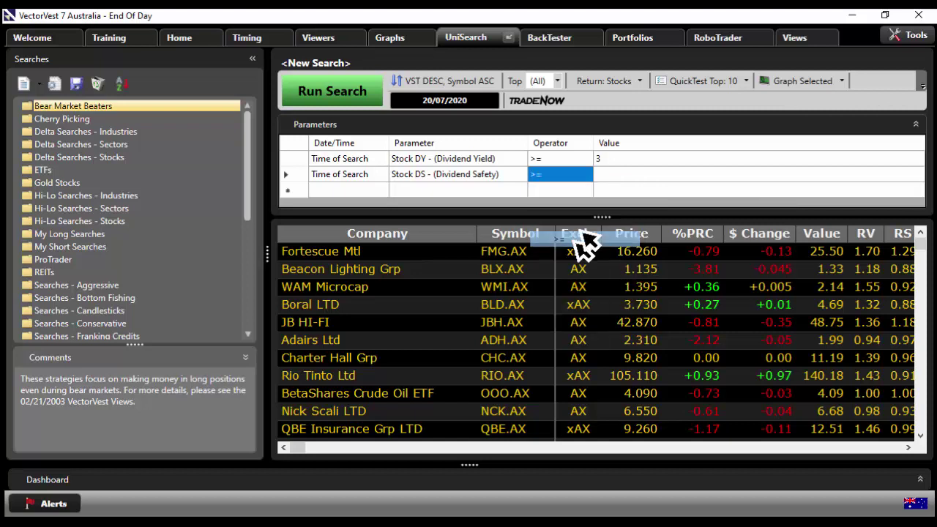
{"action": "left_click", "coordinate": [610, 183]}
{"action": "left_click", "coordinate": [608, 192]}
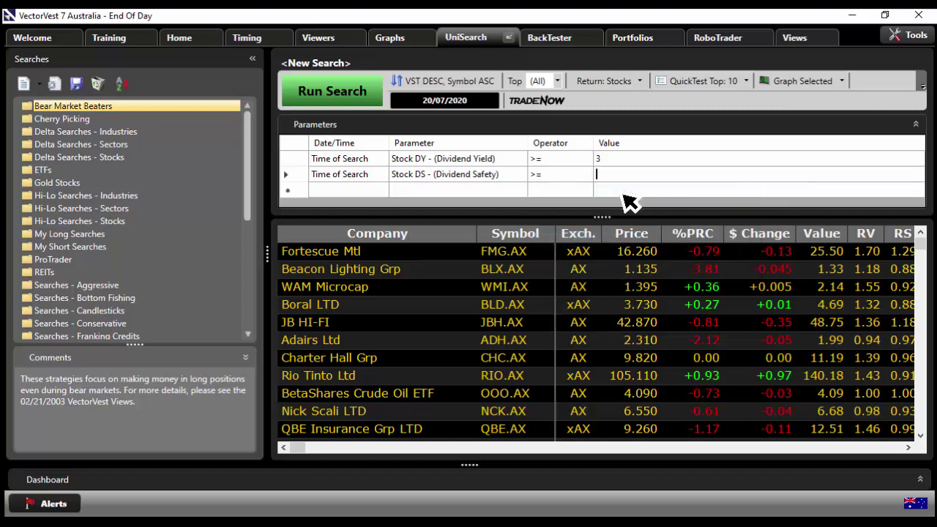
{"action": "type", "text": "50"}
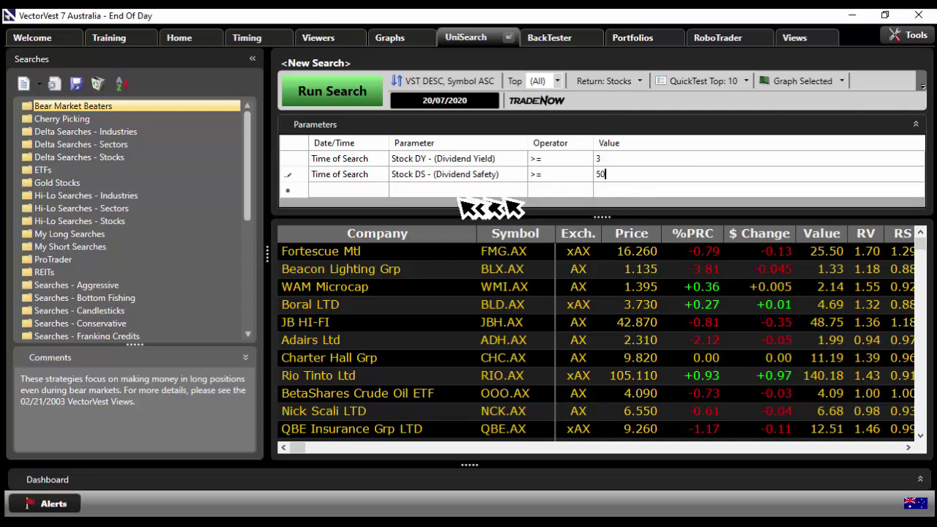
- Add a third search parameter for stock EPS (Earnings Per Share) with the Delta operator
{"action": "left_click", "coordinate": [427, 191]}
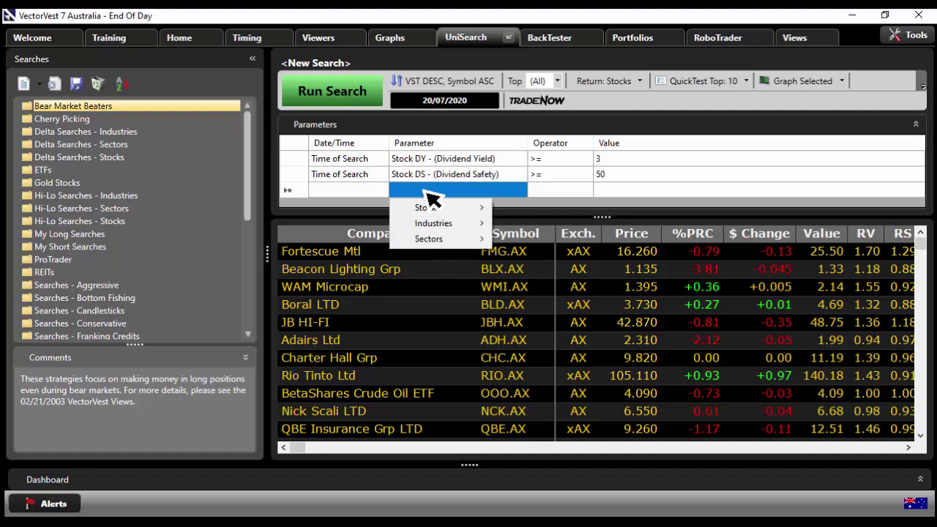
{"action": "mouse_move", "coordinate": [457, 210]}
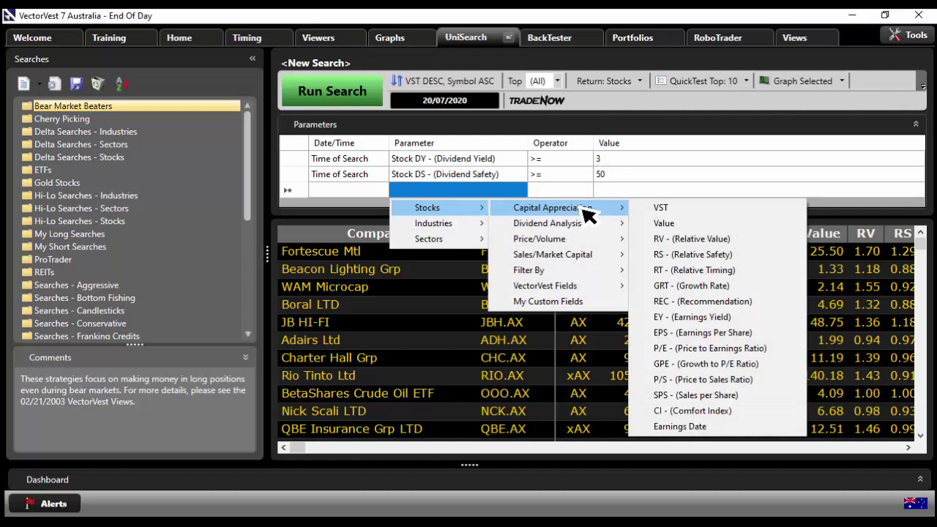
{"action": "left_click", "coordinate": [720, 339]}
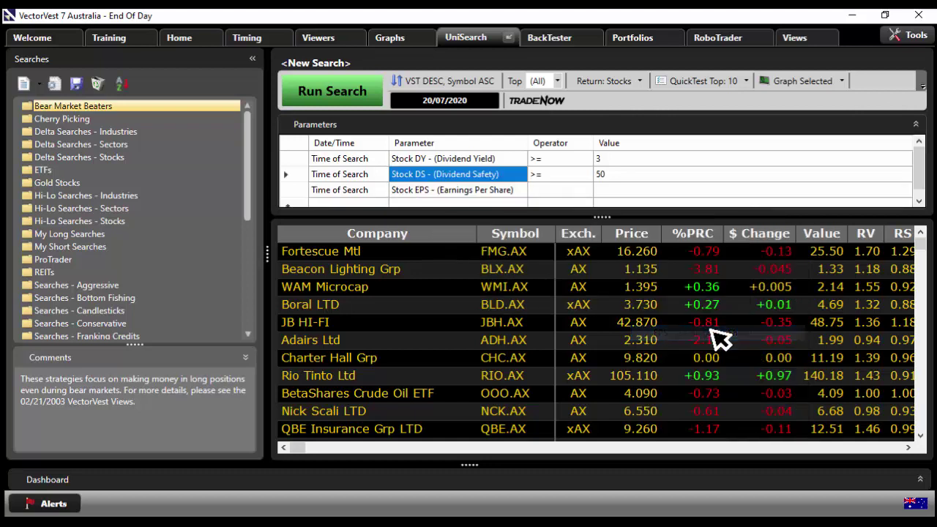
{"action": "left_click", "coordinate": [567, 194]}
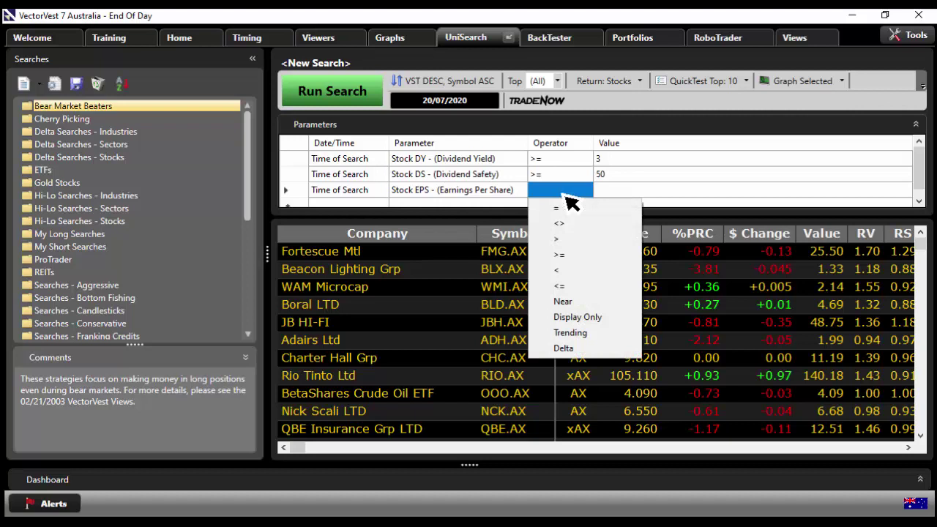
{"action": "left_click", "coordinate": [595, 356]}
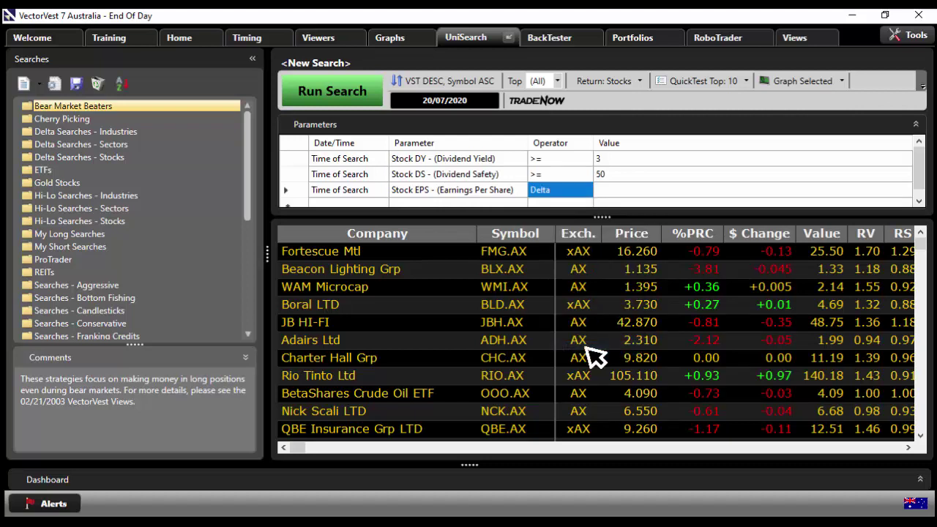
- Set the EPS Delta condition to a relative time of 156 weeks with growth >= 20%
{"action": "left_click", "coordinate": [628, 194]}
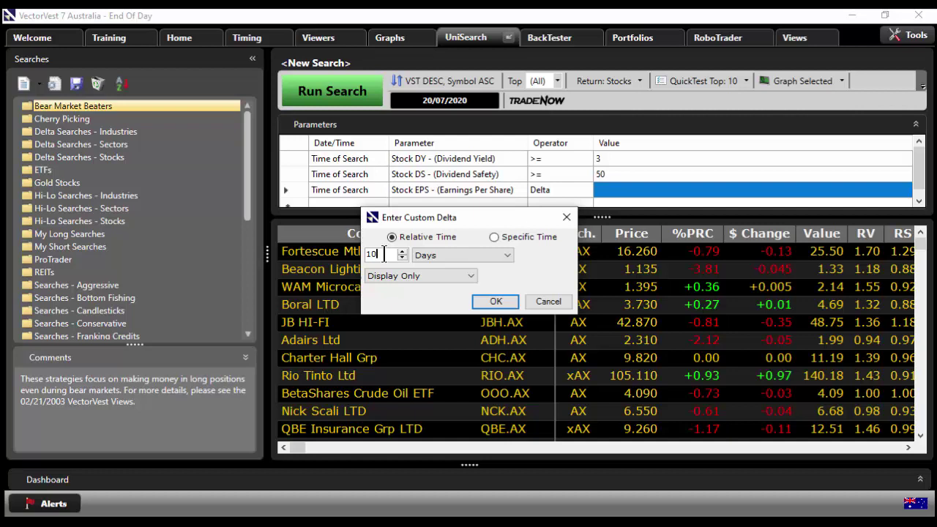
{"action": "key", "text": "BackSpace"}
{"action": "key", "text": "BackSpace"}
{"action": "type", "text": "156"}
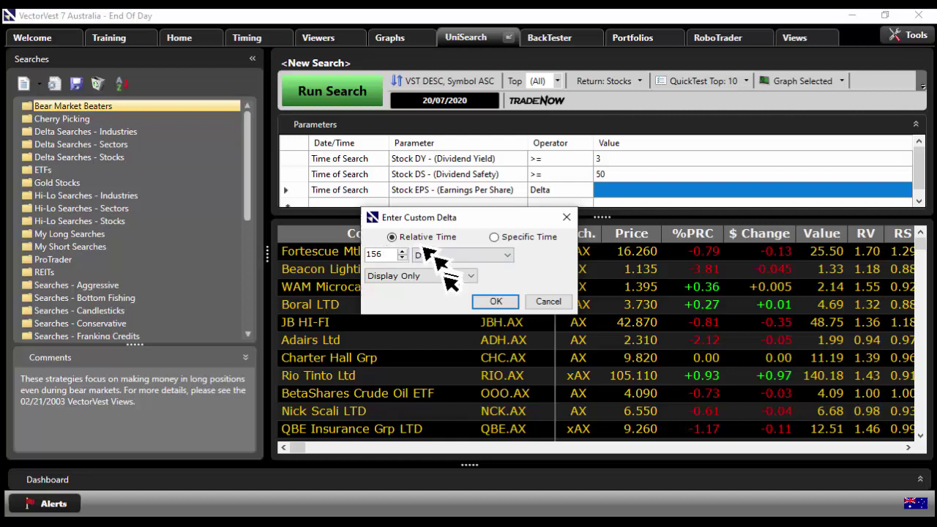
{"action": "left_click", "coordinate": [500, 255]}
{"action": "left_click", "coordinate": [495, 277]}
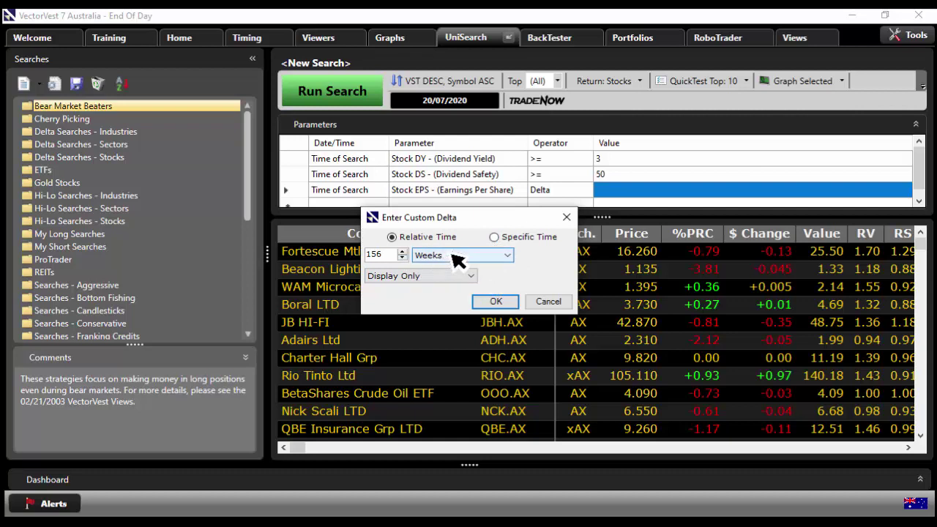
{"action": "left_click", "coordinate": [470, 275]}
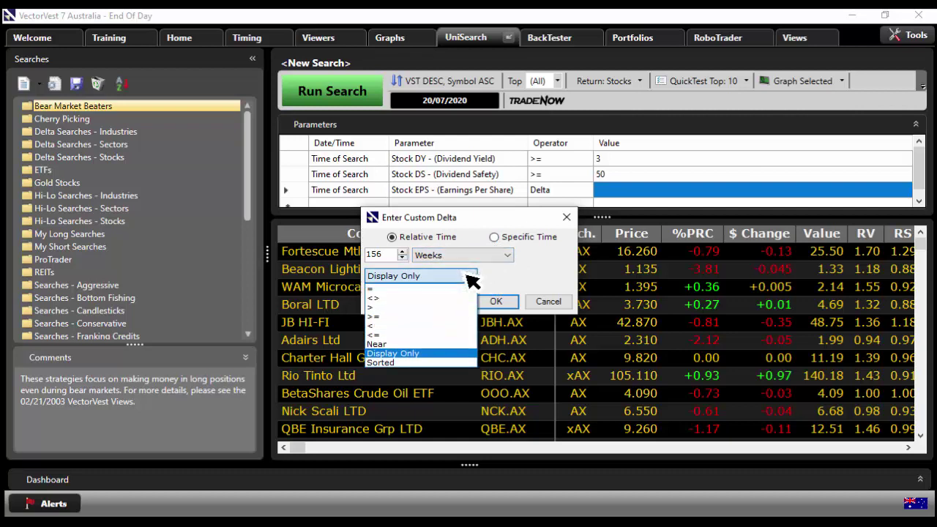
{"action": "left_click", "coordinate": [445, 316]}
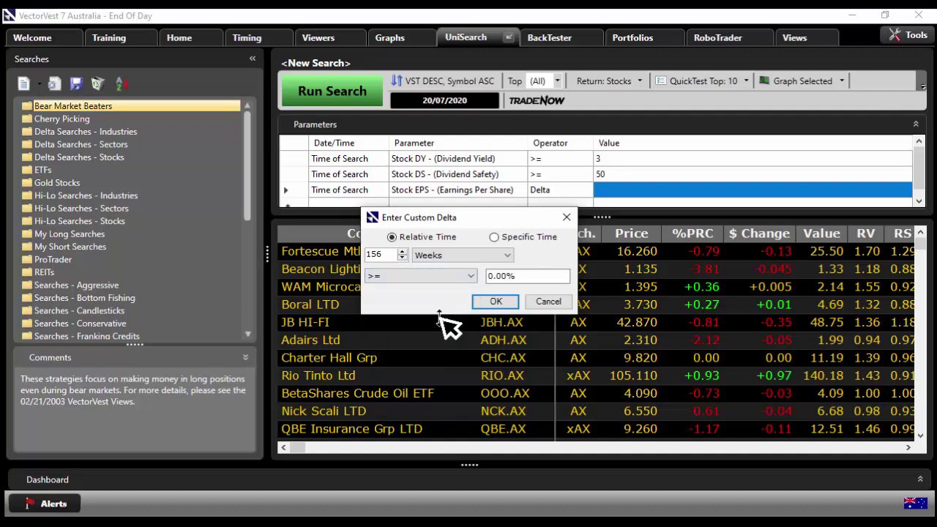
{"action": "left_click", "coordinate": [505, 276]}
{"action": "type", "text": "20"}
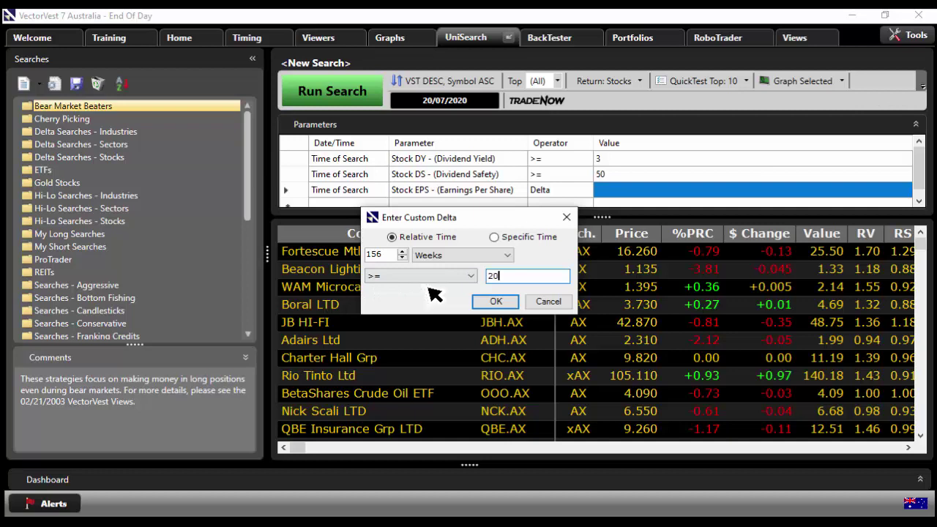
{"action": "left_click", "coordinate": [505, 300]}
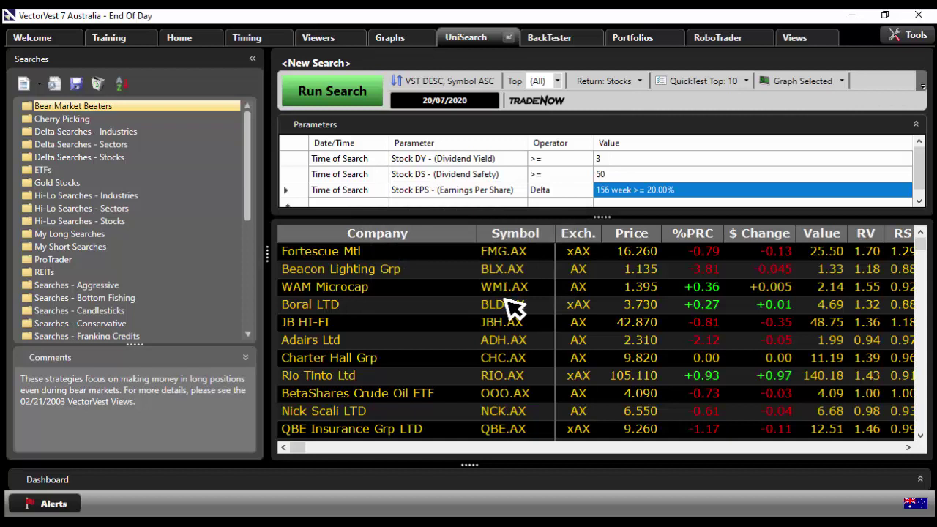
- Add a fourth search parameter requiring Stock Price - (Split Adjusted) >= 1
{"action": "left_click", "coordinate": [920, 202]}
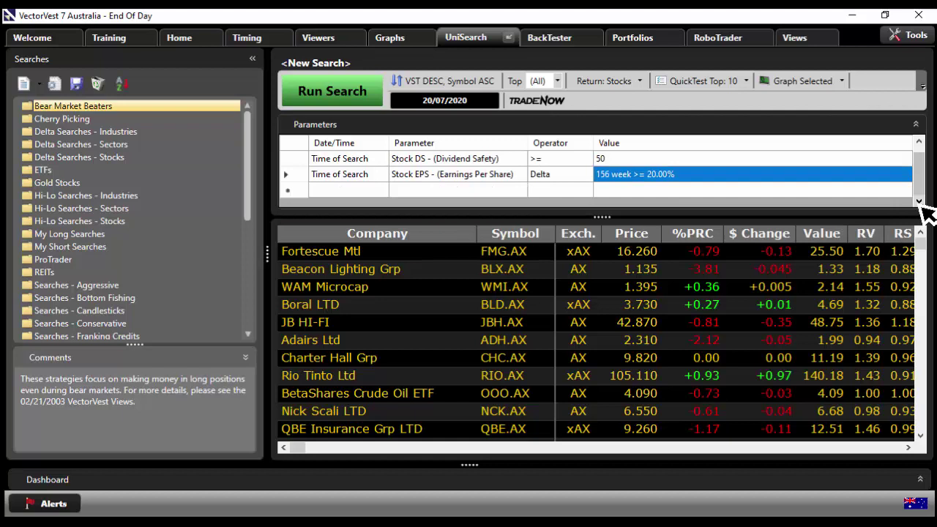
{"action": "left_click", "coordinate": [421, 190]}
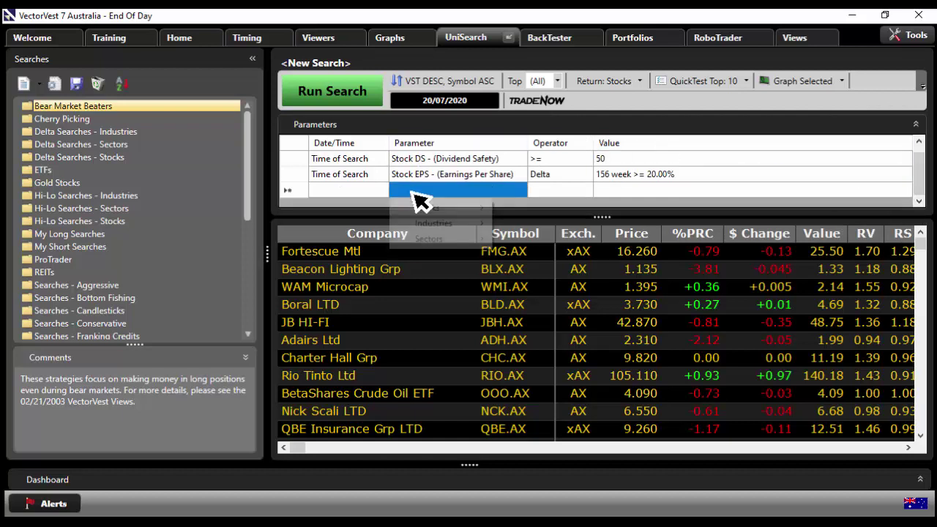
{"action": "mouse_move", "coordinate": [432, 210]}
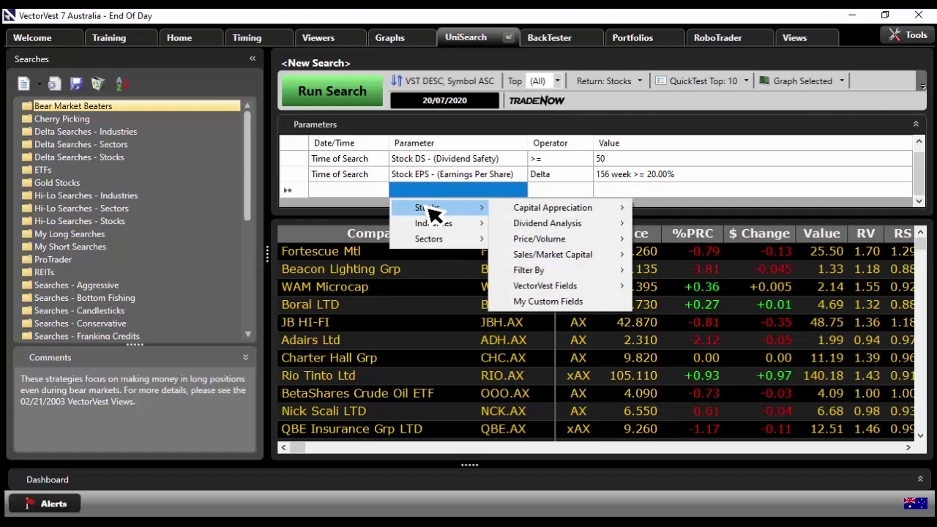
{"action": "mouse_move", "coordinate": [540, 242]}
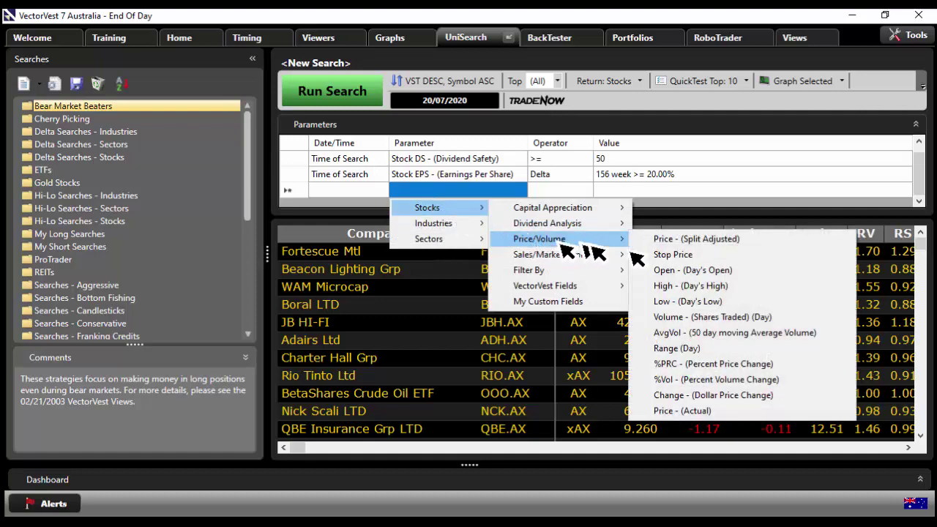
{"action": "left_click", "coordinate": [692, 242]}
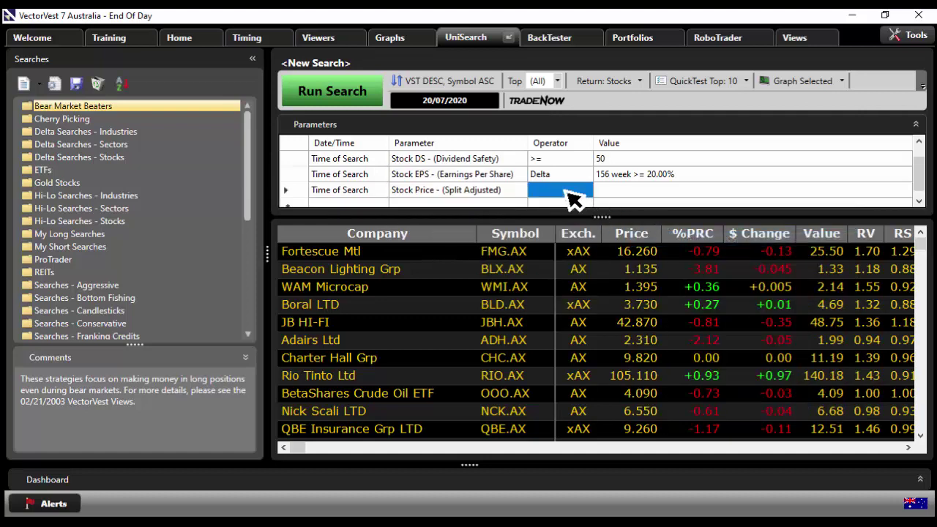
{"action": "left_click", "coordinate": [573, 198]}
{"action": "left_click", "coordinate": [586, 271]}
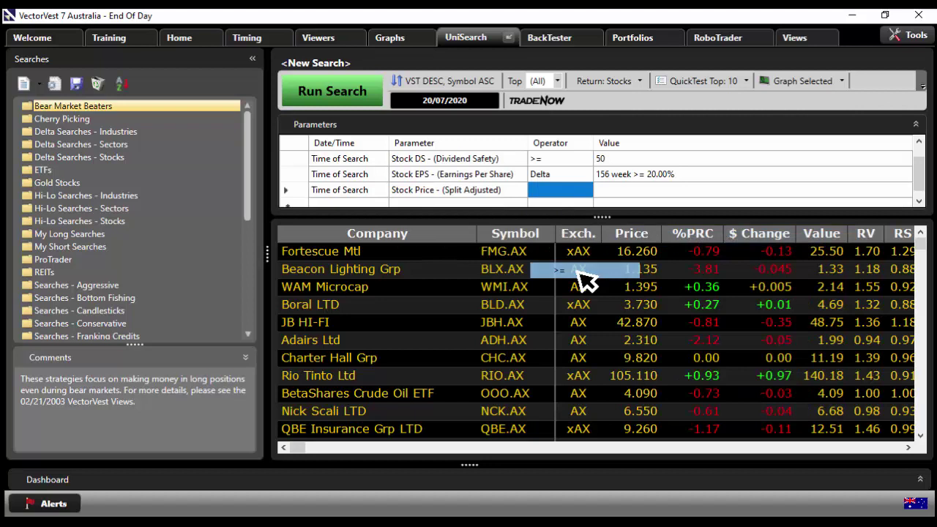
{"action": "left_click", "coordinate": [626, 195]}
{"action": "left_click", "coordinate": [634, 205]}
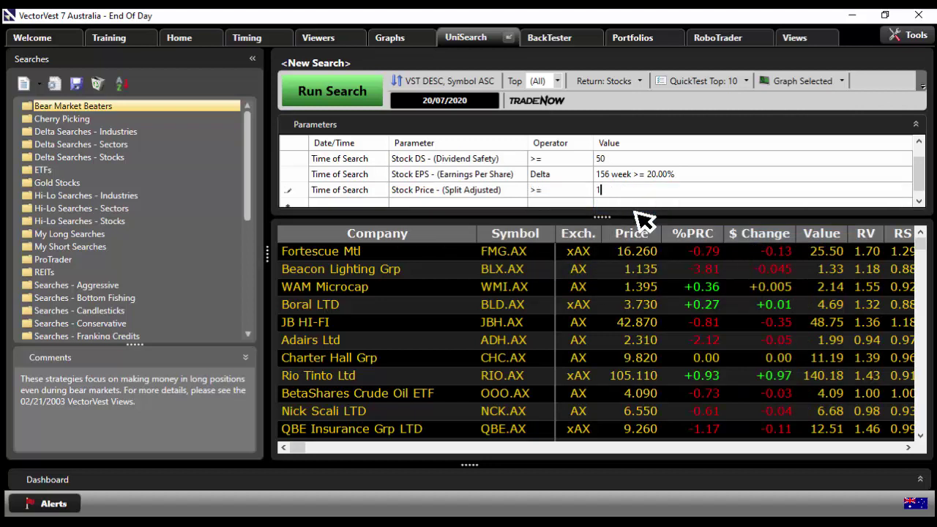
{"action": "key", "text": "Return"}
- Run the search with the parameters area enlarged to show every criterion, and look through the matching stocks
{"action": "left_click_drag", "start_coordinate": [601, 216], "coordinate": [601, 296]}
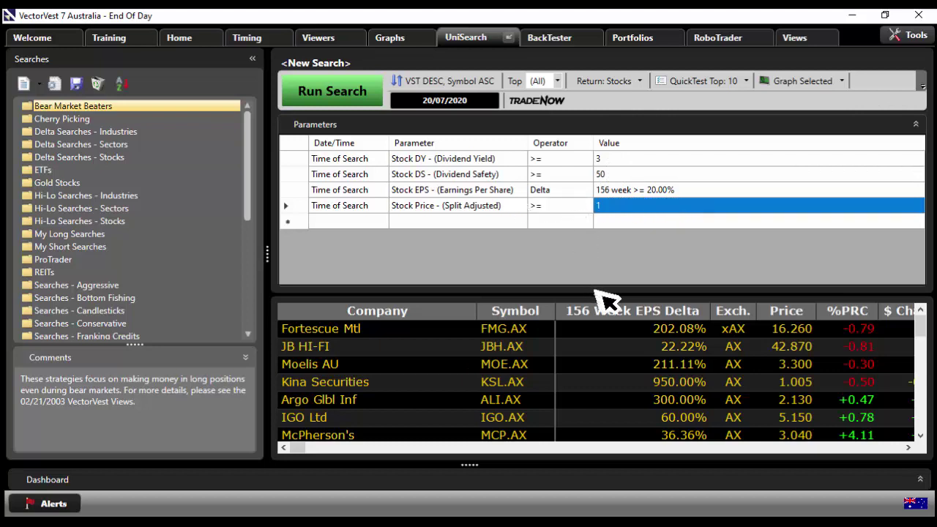
{"action": "left_click_drag", "start_coordinate": [602, 295], "coordinate": [603, 254]}
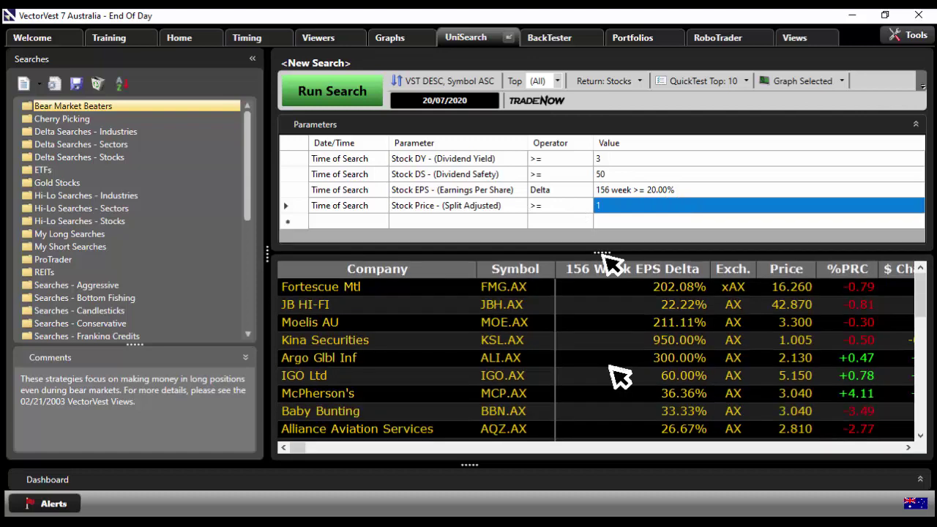
{"action": "scroll", "coordinate": [616, 375], "scroll_direction": "down", "scroll_amount": 10}
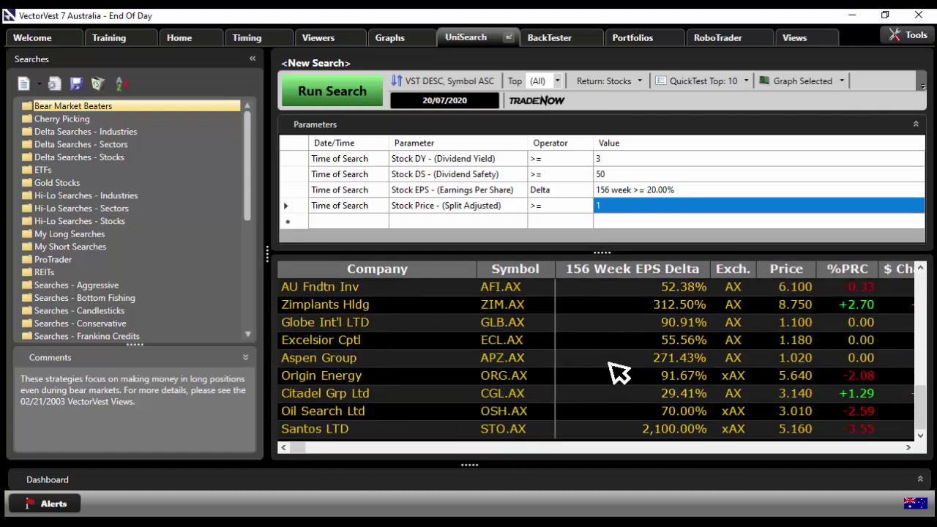
{"action": "scroll", "coordinate": [611, 364], "scroll_direction": "up", "scroll_amount": 10}
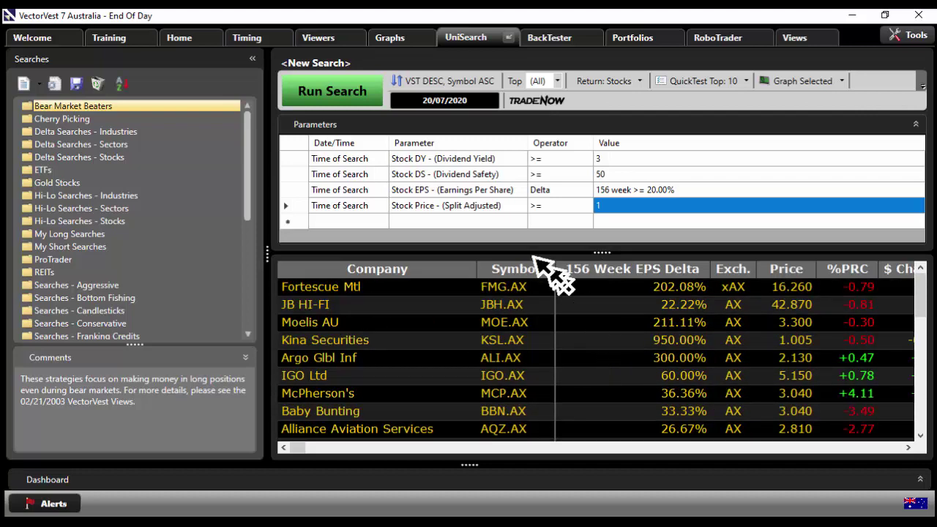
- Add a fifth search parameter requiring stock AvgVol (50 day moving Average Volume) >= 50000
{"action": "left_click", "coordinate": [436, 223]}
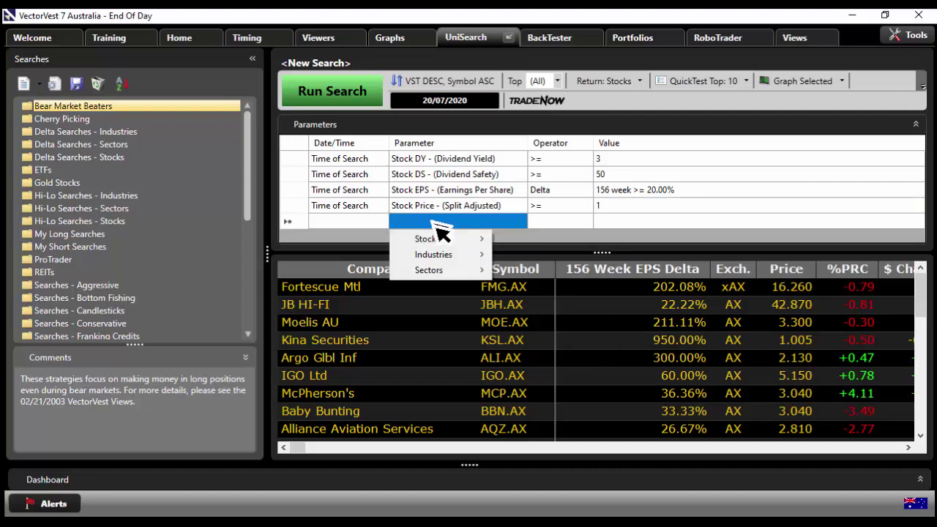
{"action": "mouse_move", "coordinate": [443, 242]}
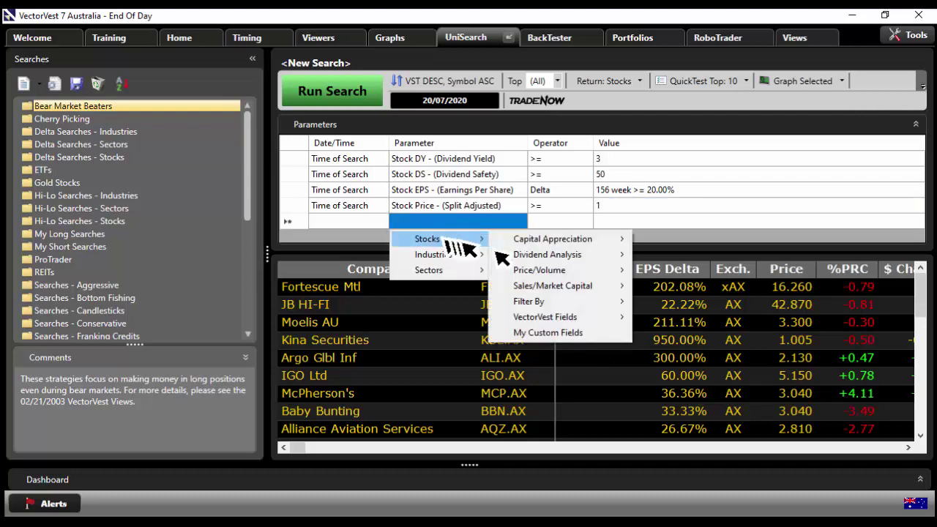
{"action": "mouse_move", "coordinate": [583, 273]}
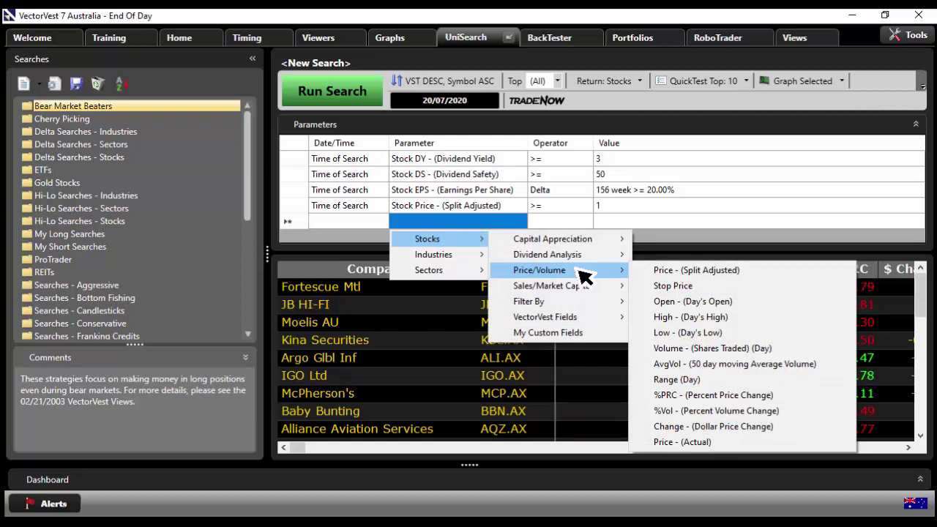
{"action": "left_click", "coordinate": [740, 365]}
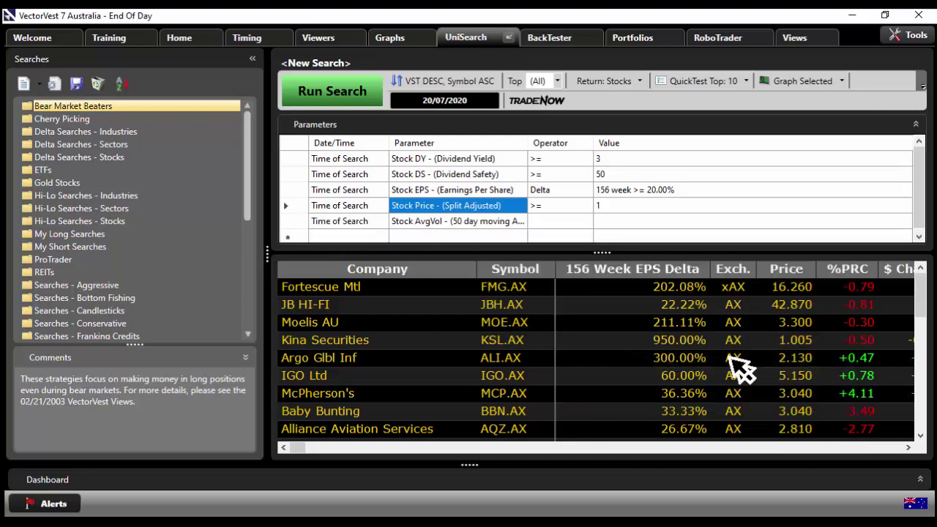
{"action": "left_click", "coordinate": [568, 223]}
{"action": "left_click", "coordinate": [590, 288]}
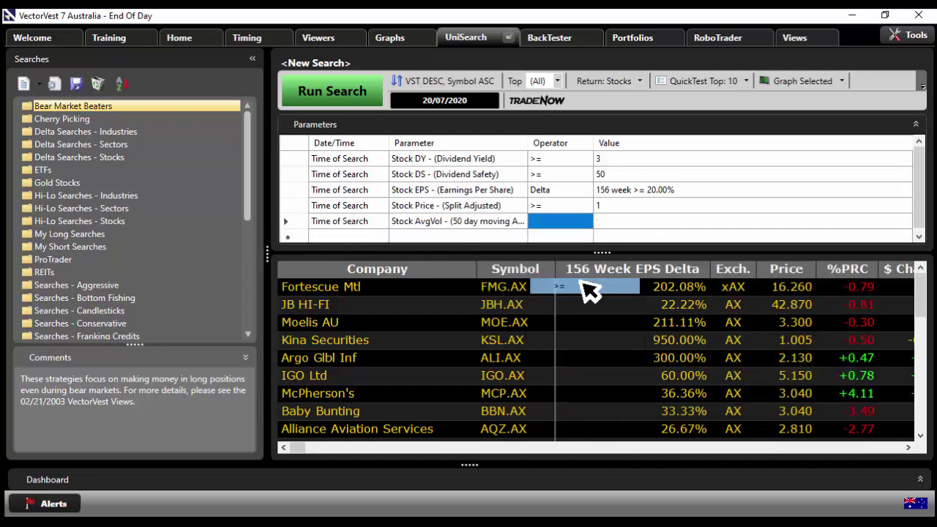
{"action": "left_click", "coordinate": [616, 224]}
{"action": "left_click", "coordinate": [623, 237]}
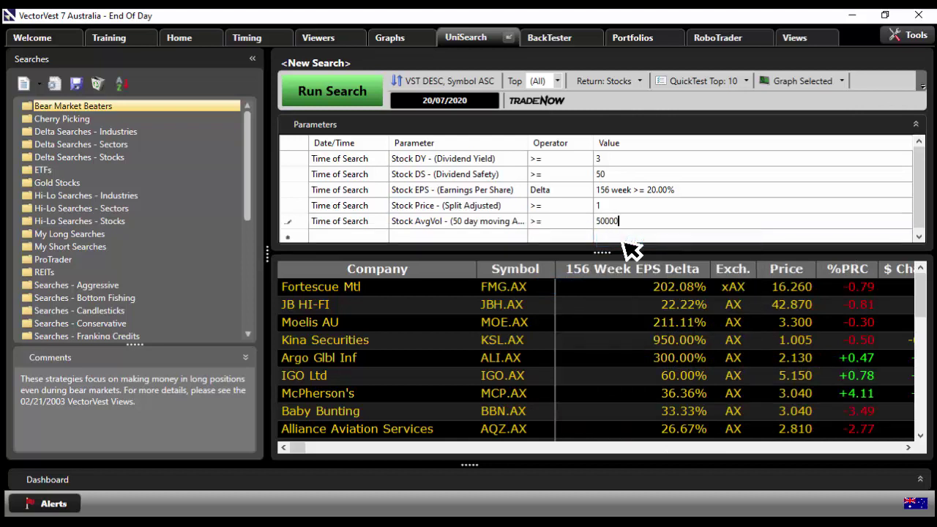
- Run the updated search and look through the full list of matching stocks
{"action": "left_click", "coordinate": [311, 92]}
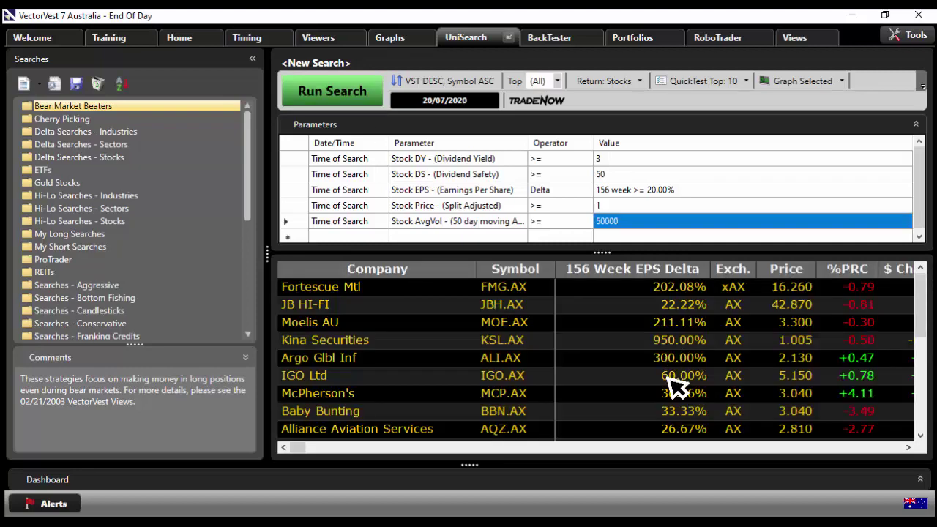
{"action": "scroll", "coordinate": [678, 386], "scroll_direction": "down", "scroll_amount": 5}
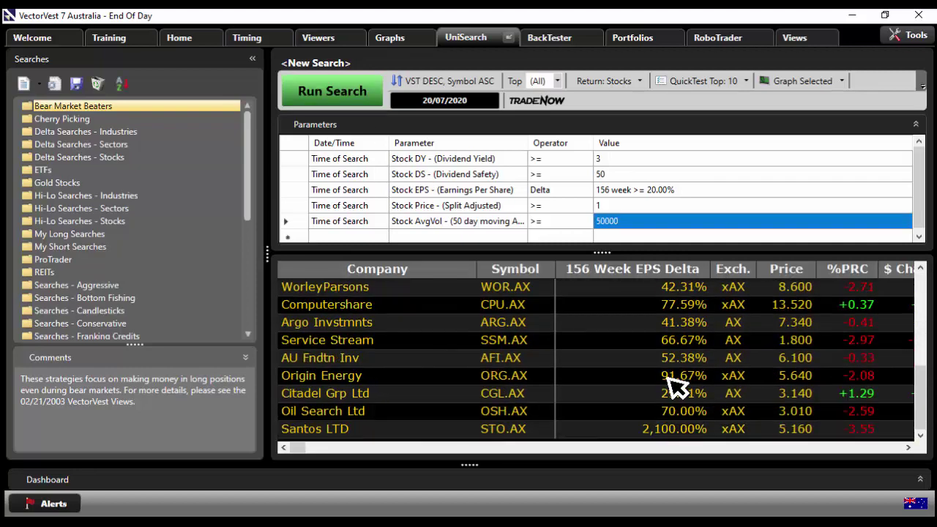
{"action": "scroll", "coordinate": [675, 386], "scroll_direction": "up", "scroll_amount": 5}
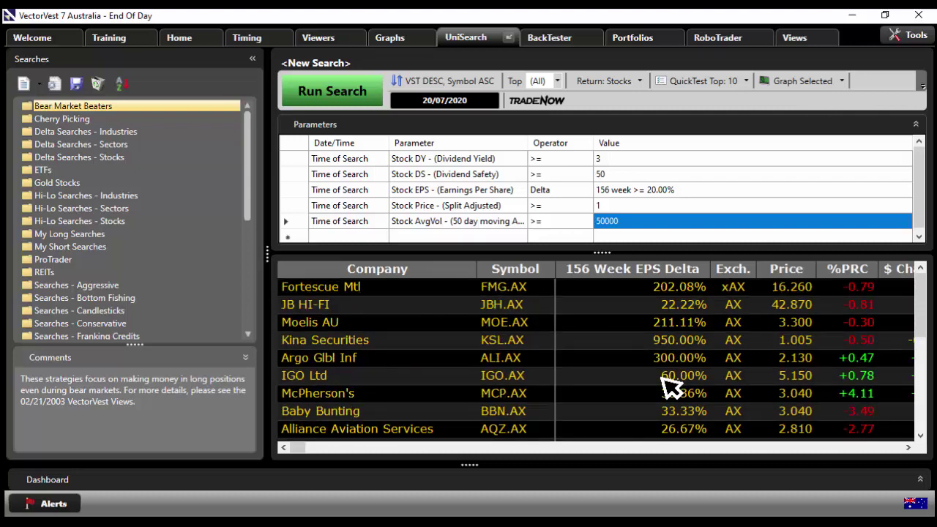
- Select the results from Fortescue Mtl through Alliance Aviation Services and graph them in a maximized window
{"action": "left_click", "coordinate": [526, 297]}
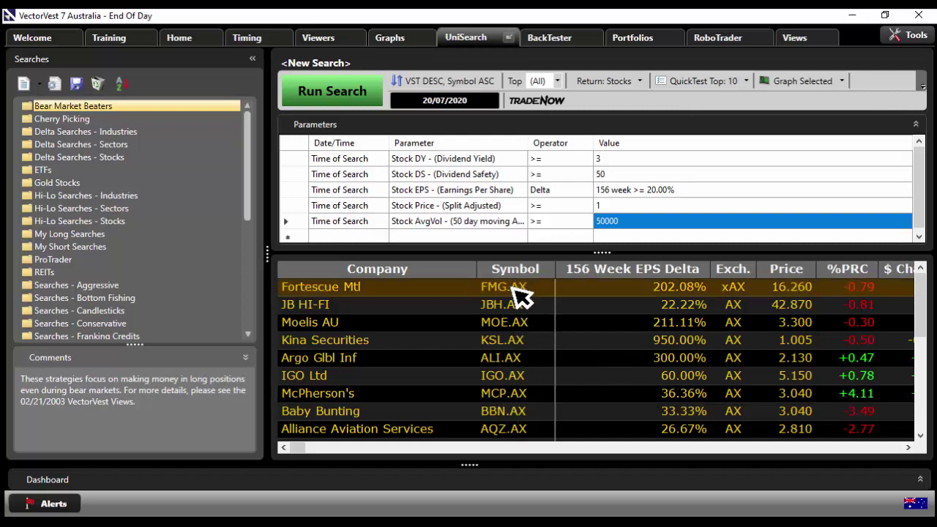
{"action": "left_click", "coordinate": [512, 433], "text": "shift"}
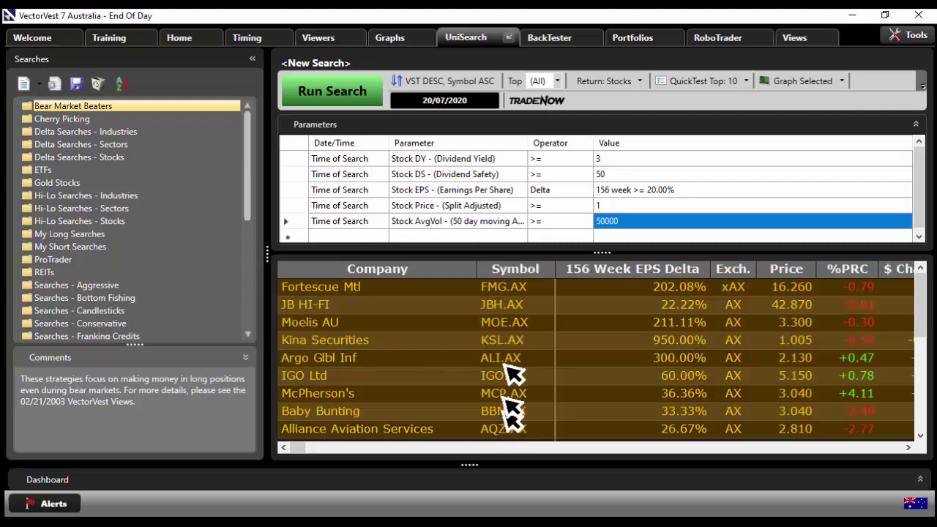
{"action": "left_click", "coordinate": [799, 81]}
{"action": "double_click", "coordinate": [795, 30]}
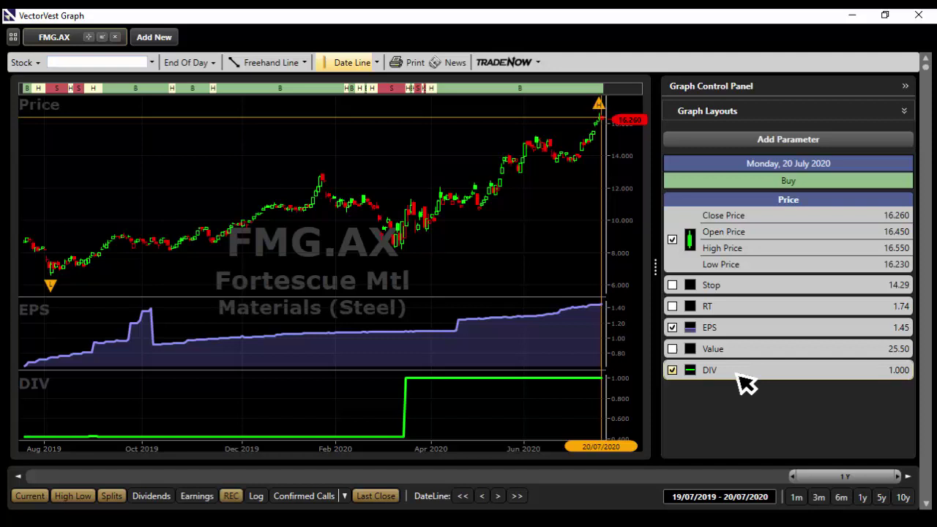
- Check the Dividend Analysis parameters available for the FMG.AX graph, and remove the DIV item from it
{"action": "left_click", "coordinate": [790, 141]}
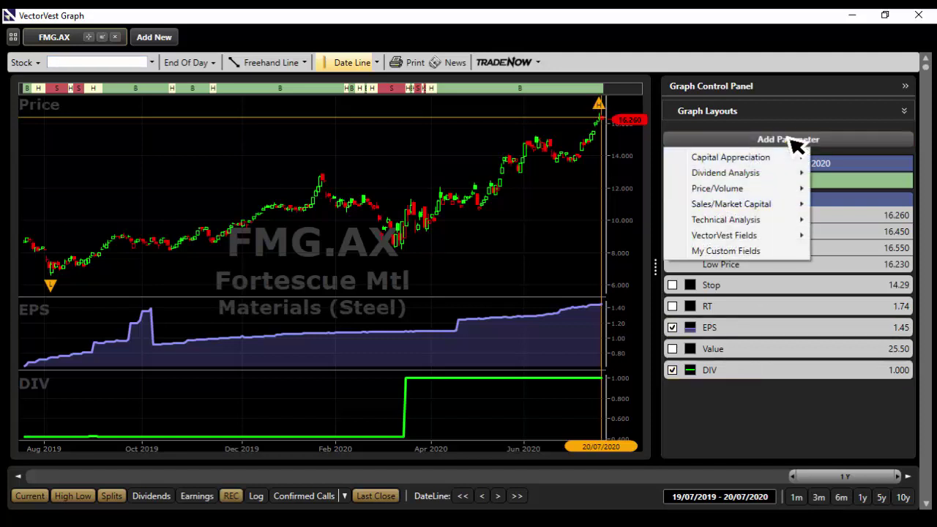
{"action": "mouse_move", "coordinate": [746, 181]}
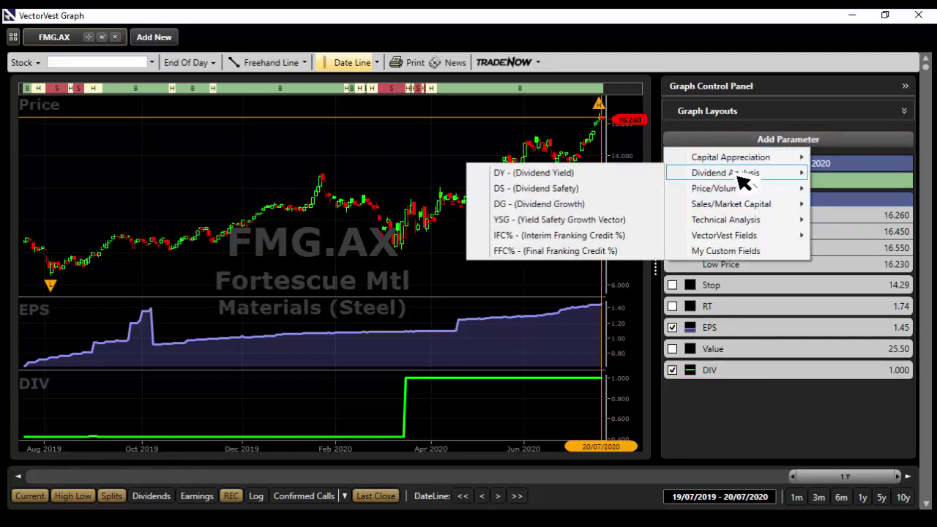
{"action": "right_click", "coordinate": [736, 371]}
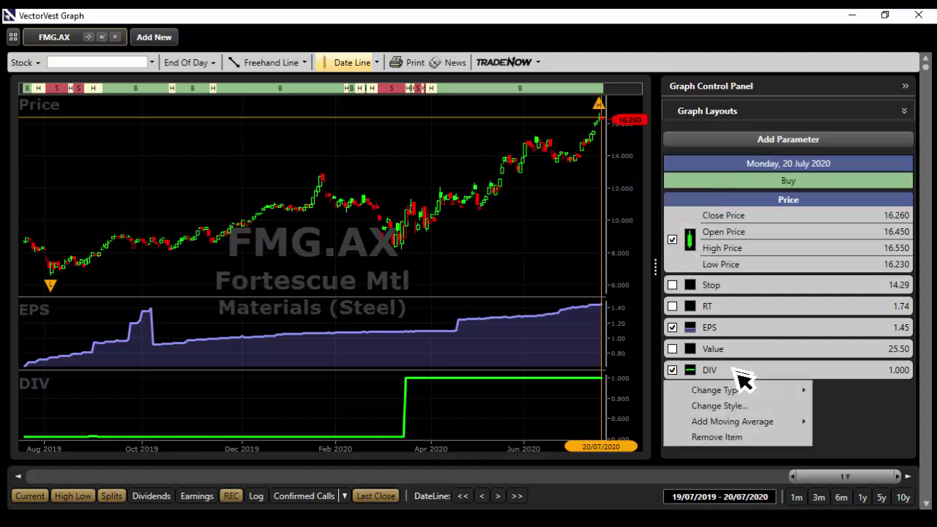
{"action": "left_click", "coordinate": [744, 438]}
- Add the DIV (Dividend Paid) parameter to the FMG.AX graph and display its plot below EPS
{"action": "left_click", "coordinate": [789, 144]}
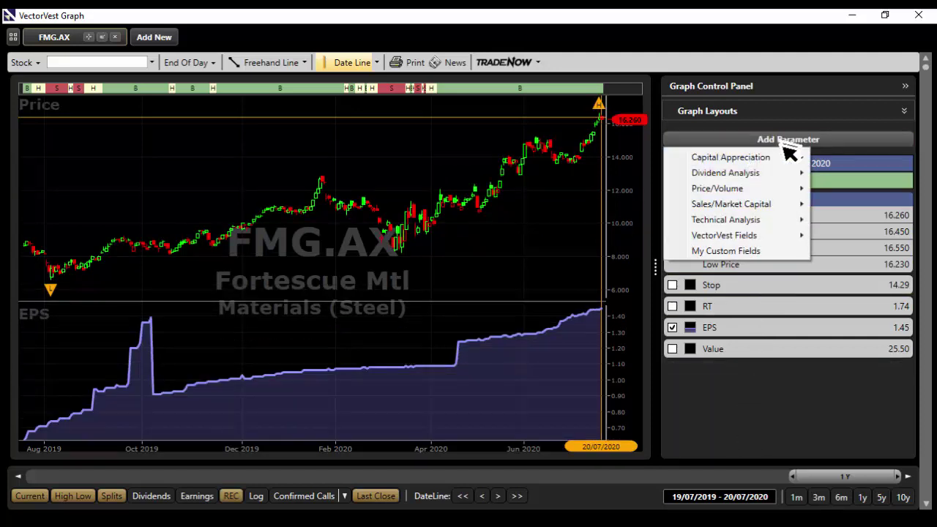
{"action": "mouse_move", "coordinate": [774, 181]}
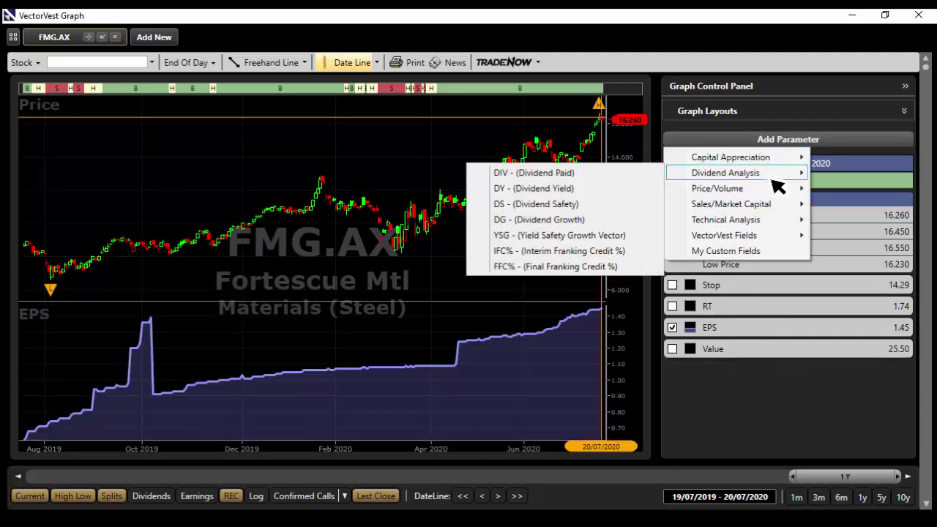
{"action": "left_click", "coordinate": [531, 173]}
{"action": "left_click", "coordinate": [730, 371]}
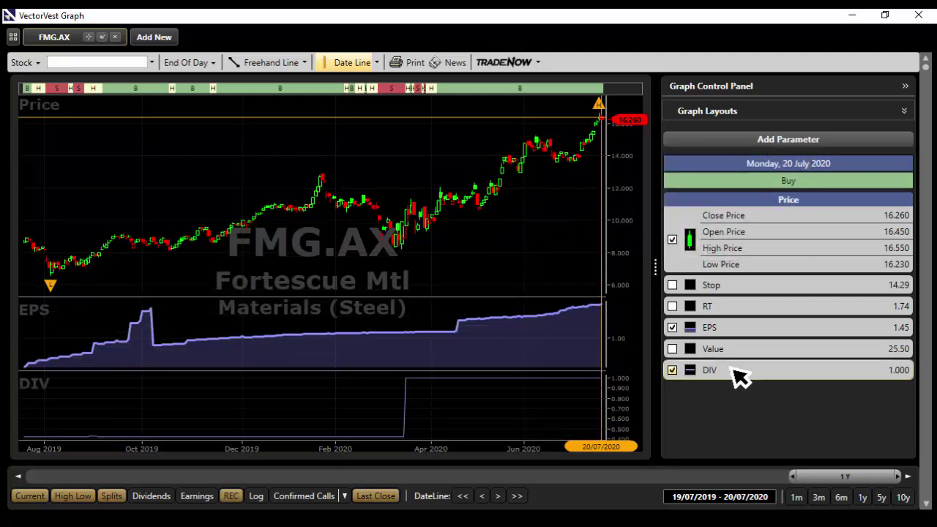
- Restyle the DIV series with a thicker solid line in bright yellow-green
{"action": "right_click", "coordinate": [734, 370]}
{"action": "left_click", "coordinate": [710, 404]}
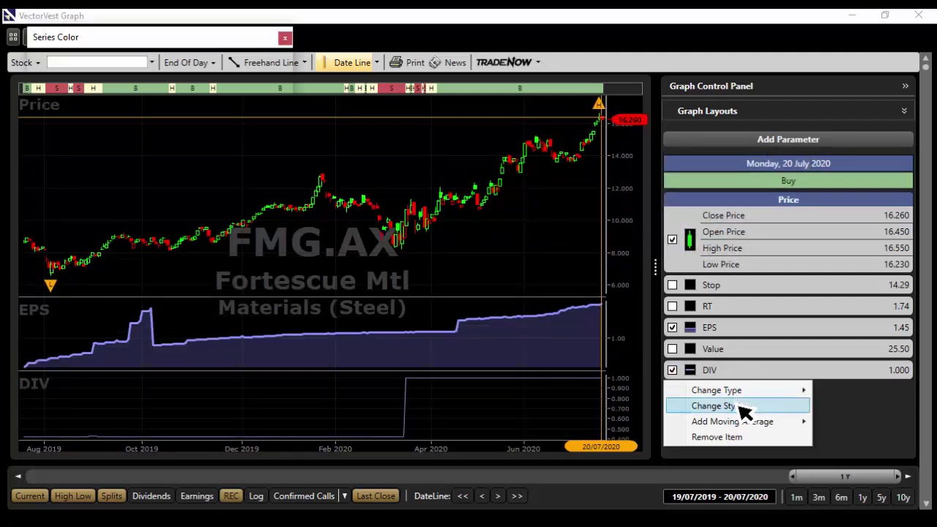
{"action": "left_click", "coordinate": [208, 68]}
{"action": "left_click", "coordinate": [204, 95]}
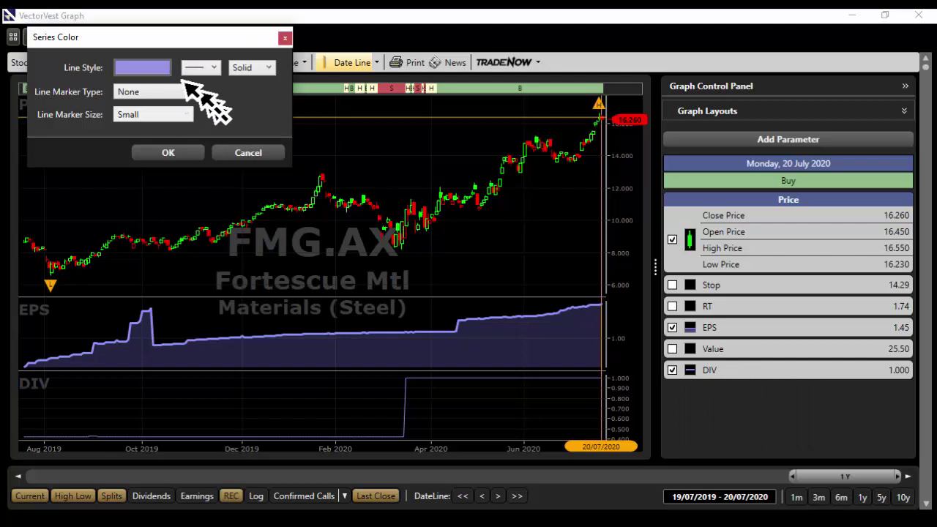
{"action": "left_click", "coordinate": [148, 69]}
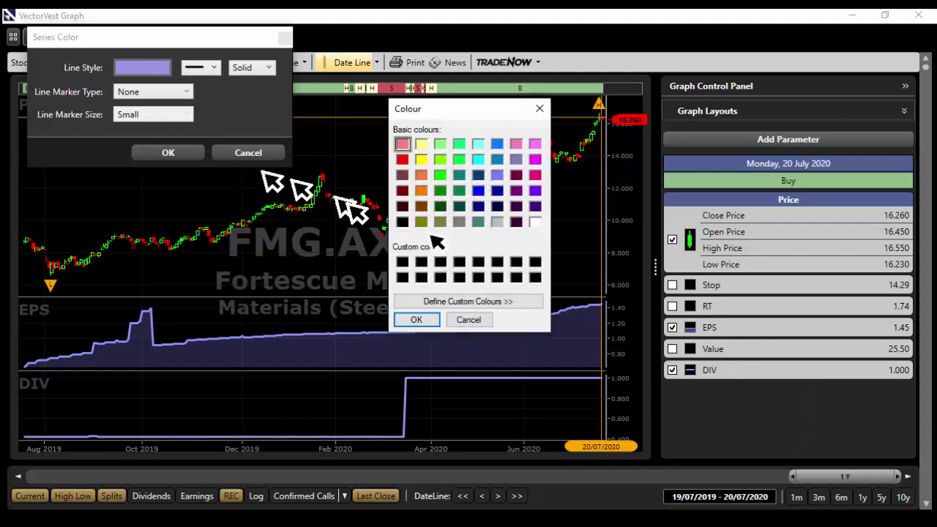
{"action": "left_click", "coordinate": [440, 159]}
{"action": "left_click", "coordinate": [419, 320]}
{"action": "left_click", "coordinate": [191, 154]}
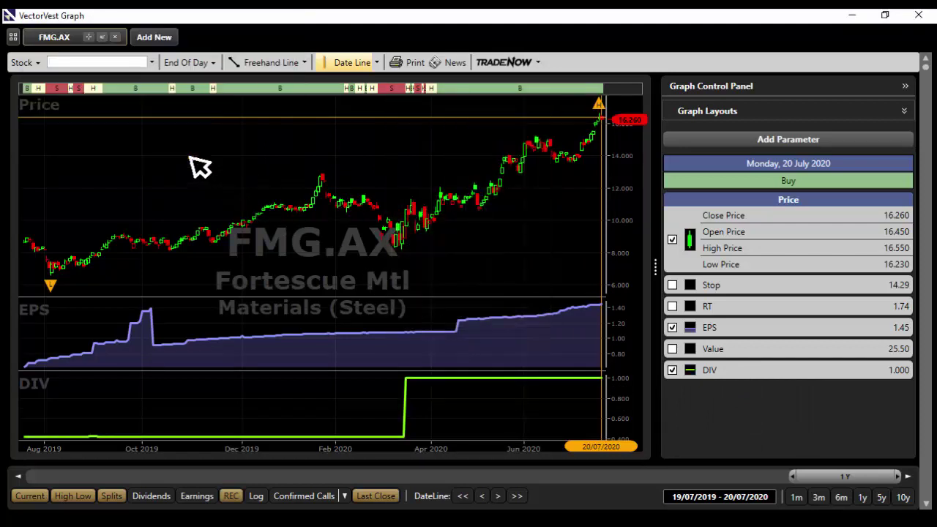
- Add the DY (Dividend Yield) parameter to the graph, preview its plot, and leave it hidden
{"action": "left_click", "coordinate": [765, 137]}
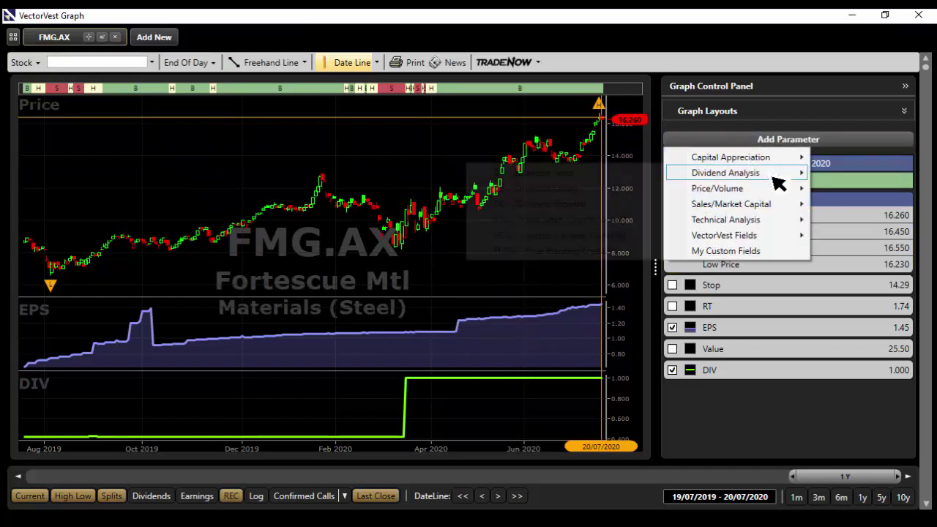
{"action": "mouse_move", "coordinate": [743, 183]}
{"action": "left_click", "coordinate": [533, 174]}
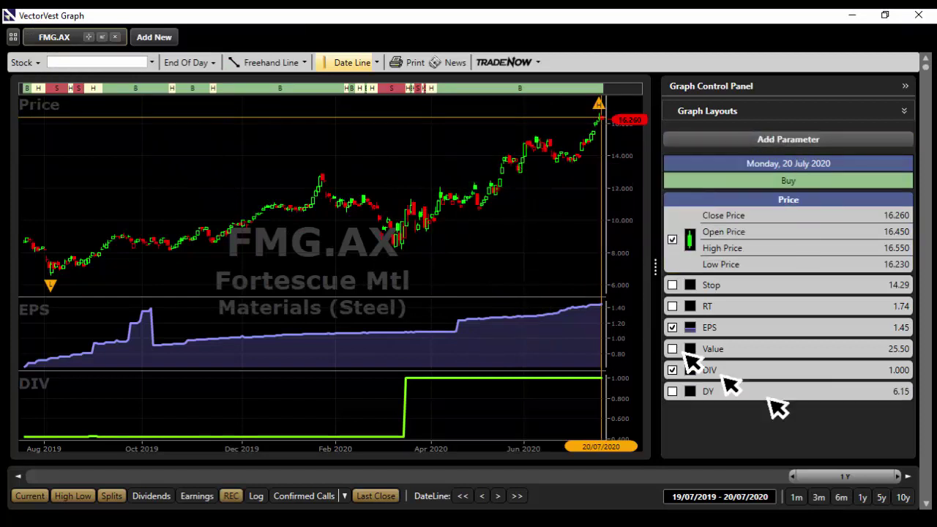
{"action": "left_click", "coordinate": [898, 397]}
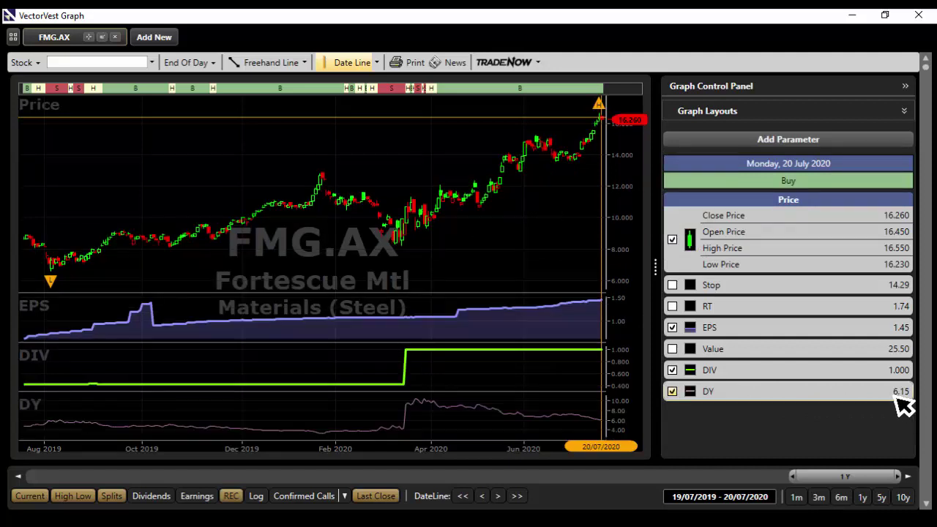
{"action": "left_click", "coordinate": [896, 396]}
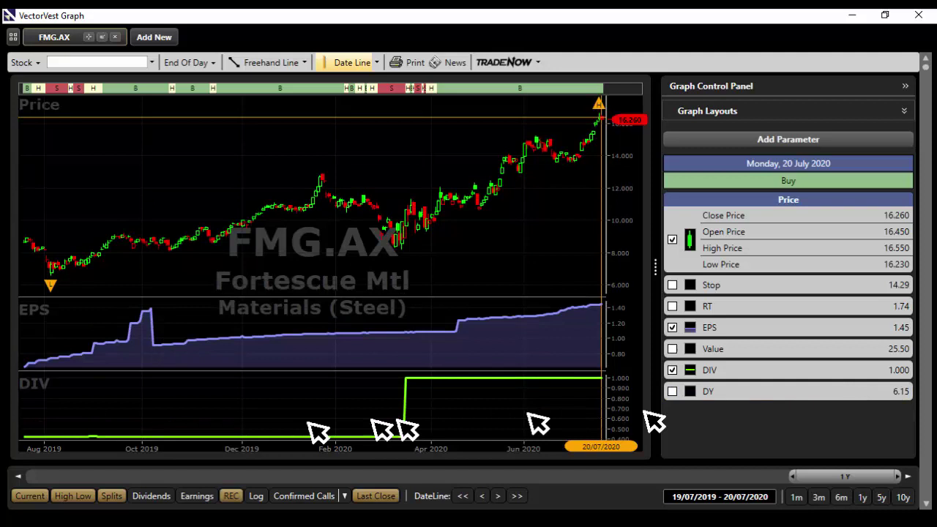
{"action": "left_click", "coordinate": [673, 391]}
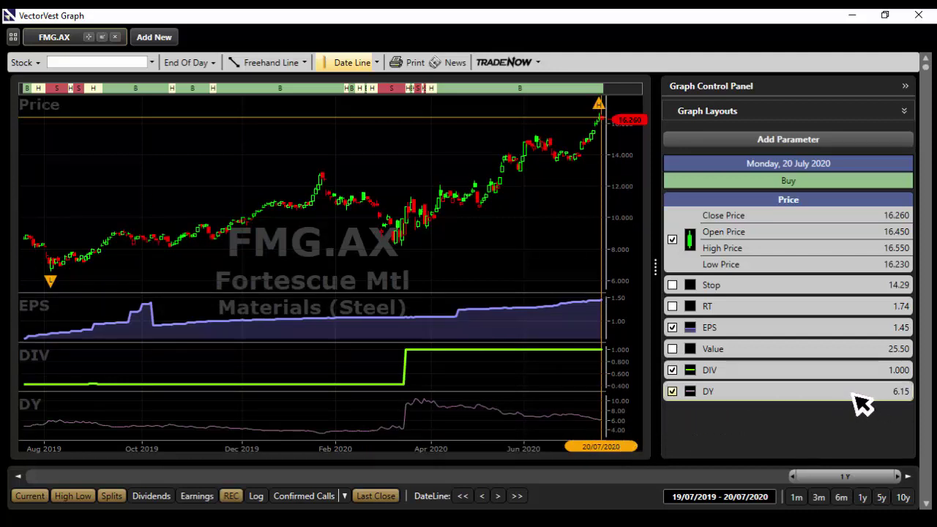
{"action": "left_click", "coordinate": [853, 393]}
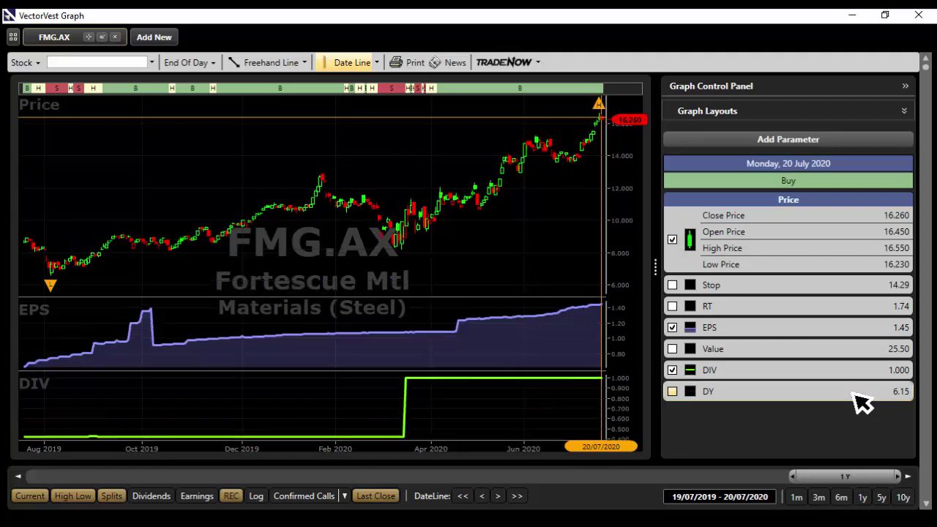
- Show the dividend markers on the price chart and inspect the dates 2 September 2019 and 1 October 2019
{"action": "left_click", "coordinate": [154, 497]}
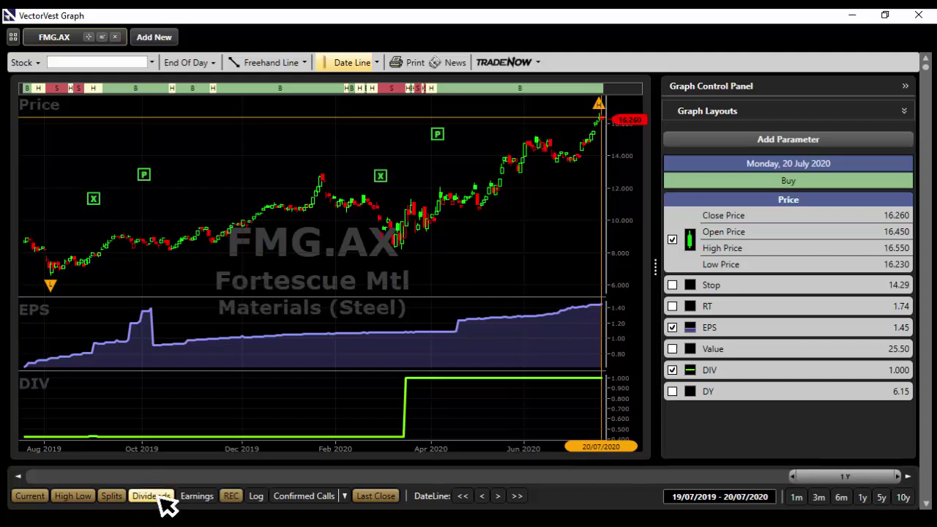
{"action": "left_click", "coordinate": [83, 204]}
{"action": "left_click_drag", "start_coordinate": [83, 204], "coordinate": [93, 205]}
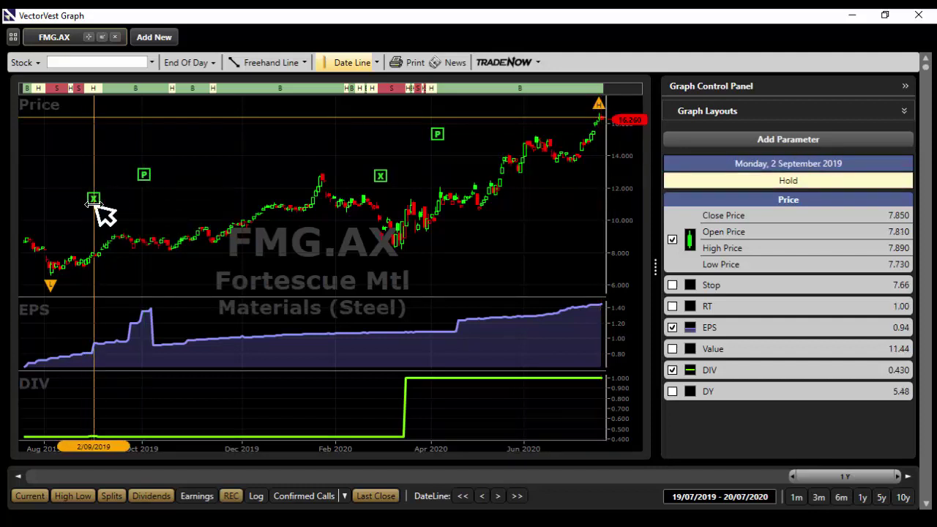
{"action": "left_click", "coordinate": [142, 183]}
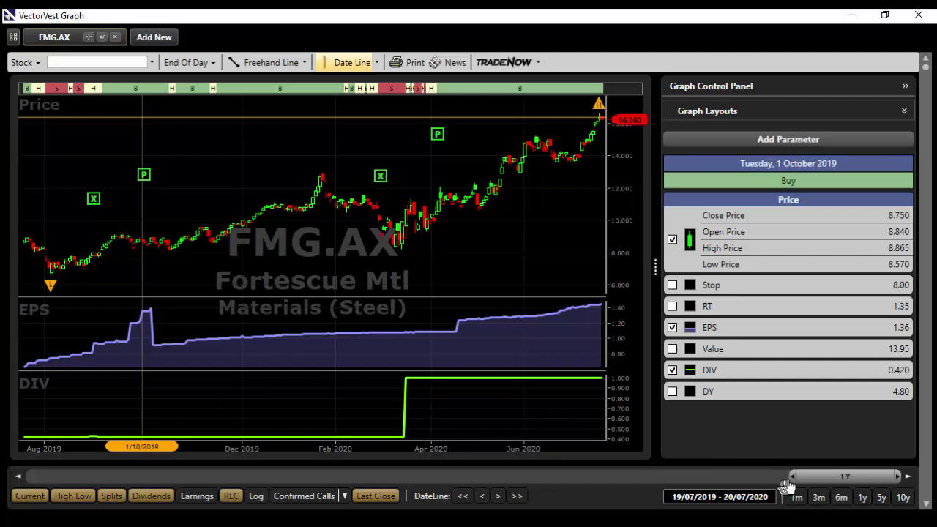
- Extend the graph period back to 24/01/2019 and inspect the price data for 21 and 30 August 2019
{"action": "left_click_drag", "start_coordinate": [790, 477], "coordinate": [763, 478]}
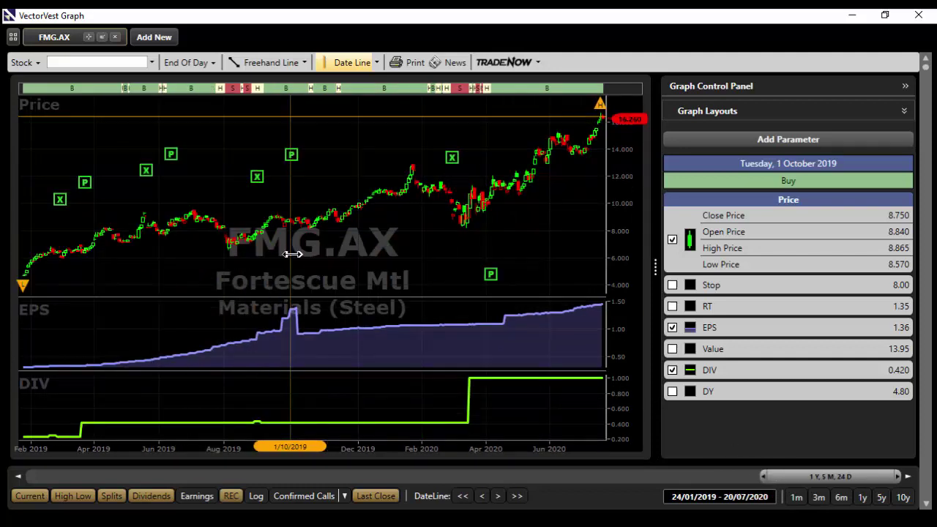
{"action": "left_click", "coordinate": [246, 255]}
{"action": "left_click_drag", "start_coordinate": [245, 255], "coordinate": [245, 255]}
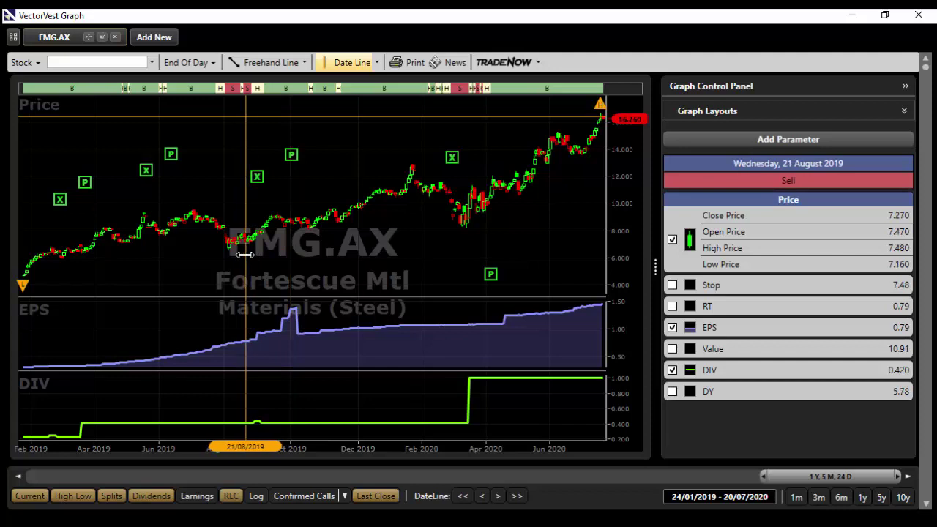
{"action": "mouse_move", "coordinate": [246, 255]}
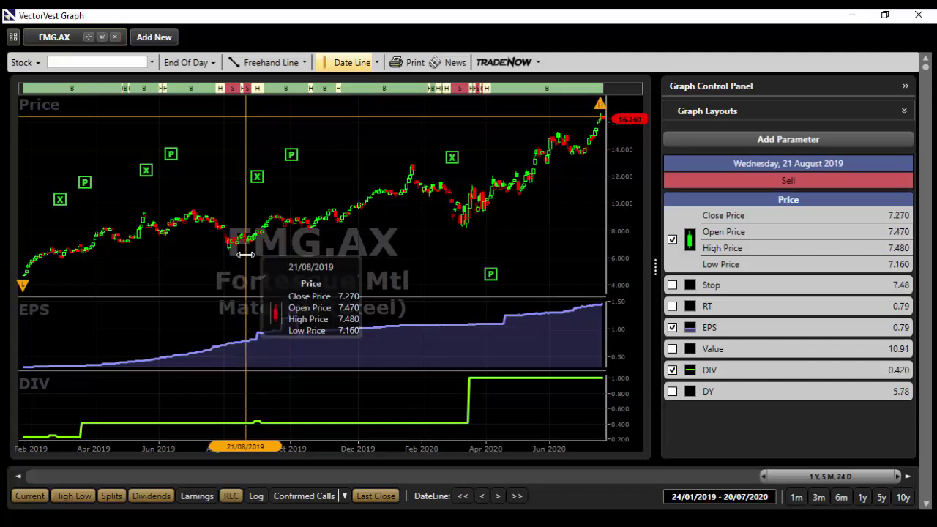
{"action": "left_click", "coordinate": [256, 179]}
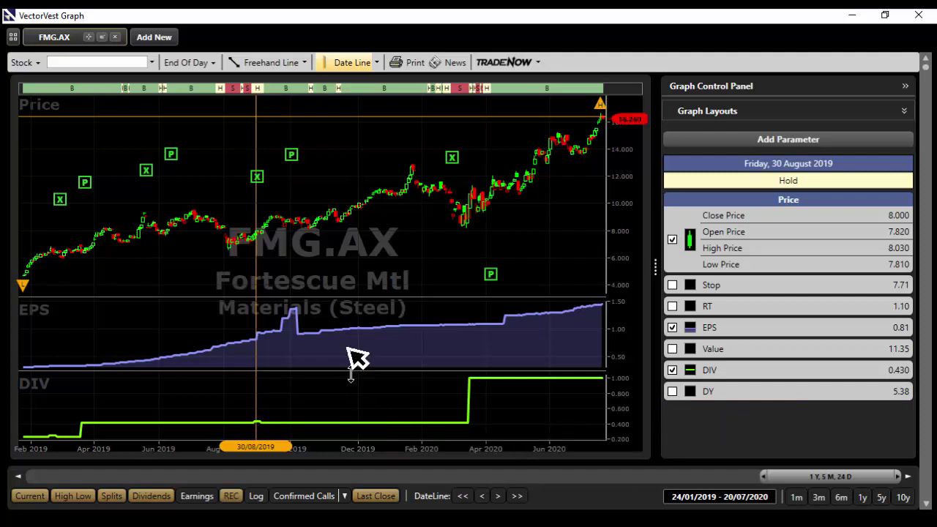
- Narrow the graph to 15/07/2019 - 21/10/2019 and examine the price on the 2 September 2019 ex-dividend date
{"action": "left_click_drag", "start_coordinate": [202, 253], "coordinate": [314, 270]}
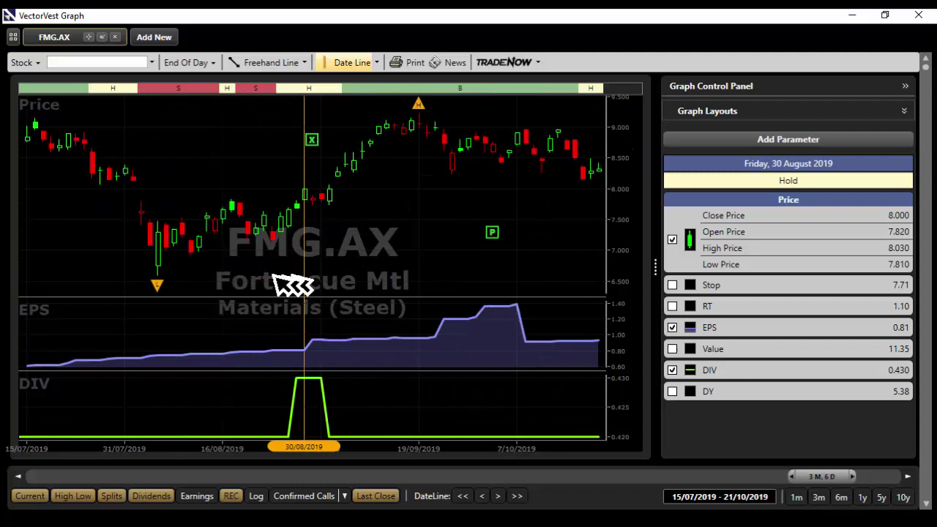
{"action": "left_click_drag", "start_coordinate": [305, 172], "coordinate": [312, 170]}
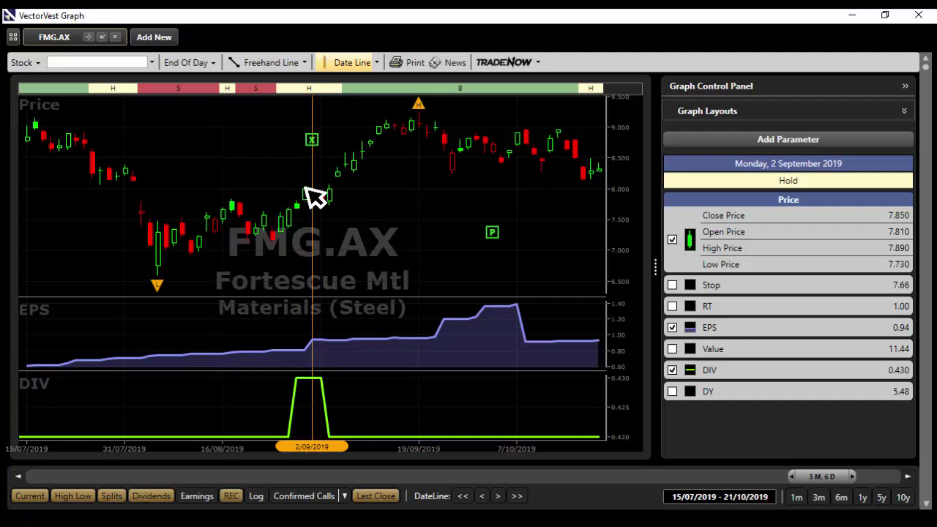
{"action": "left_click_drag", "start_coordinate": [311, 198], "coordinate": [310, 187]}
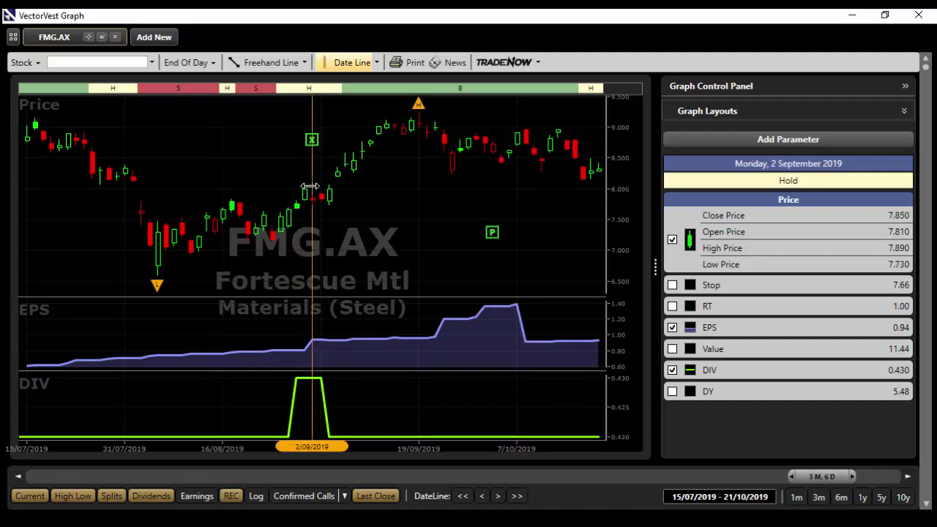
{"action": "mouse_move", "coordinate": [313, 182]}
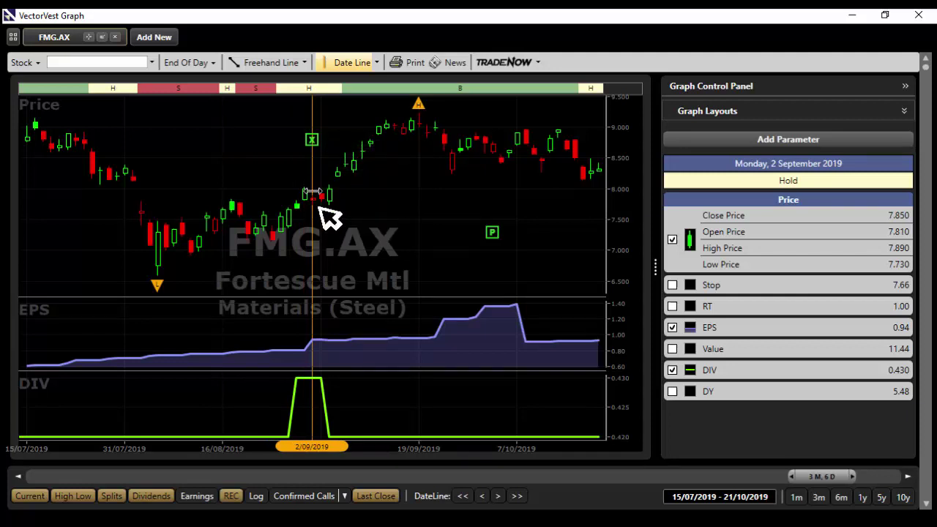
{"action": "mouse_move", "coordinate": [330, 212]}
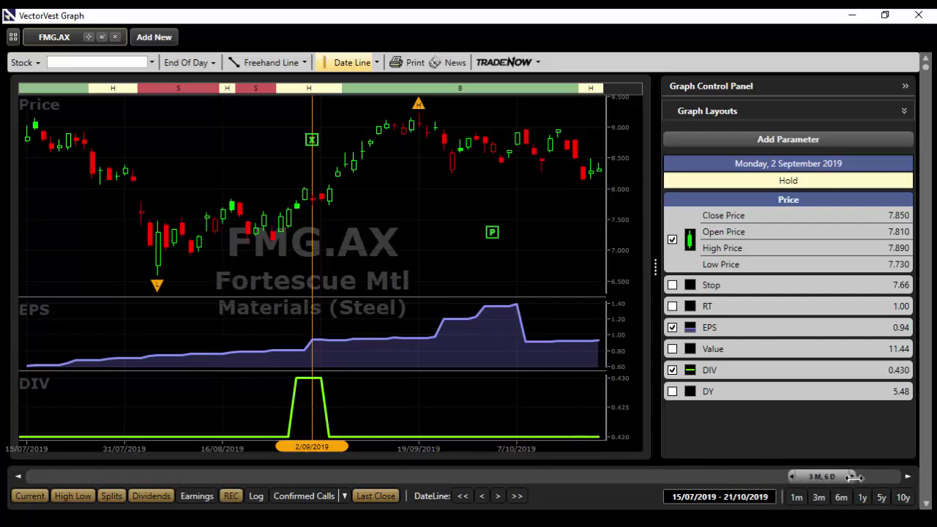
- Extend the graph period to 20/07/2020 and inspect the data for 26 August 2019, 26 September 2019 and 24 February 2020
{"action": "left_click_drag", "start_coordinate": [854, 477], "coordinate": [922, 477]}
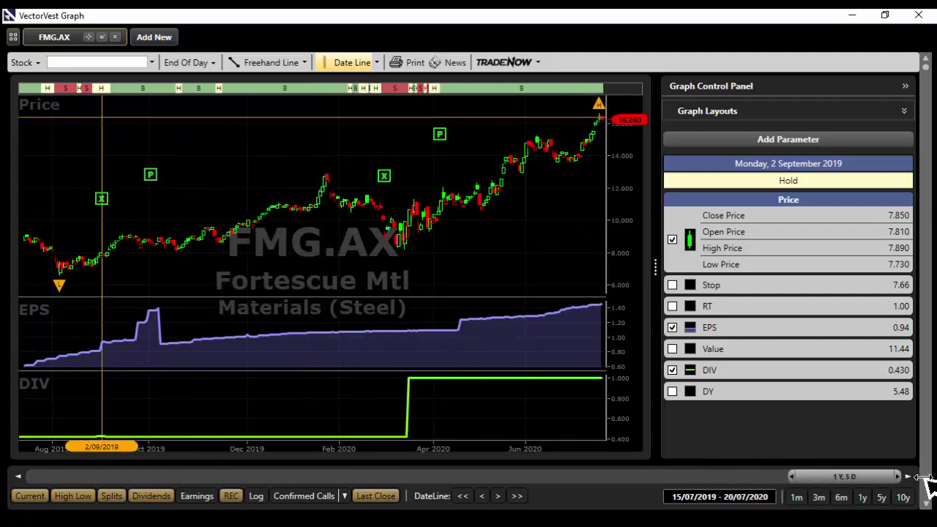
{"action": "mouse_move", "coordinate": [102, 217]}
{"action": "left_mouse_down"}
{"action": "mouse_move", "coordinate": [150, 213]}
{"action": "mouse_move", "coordinate": [91, 214]}
{"action": "left_mouse_up"}
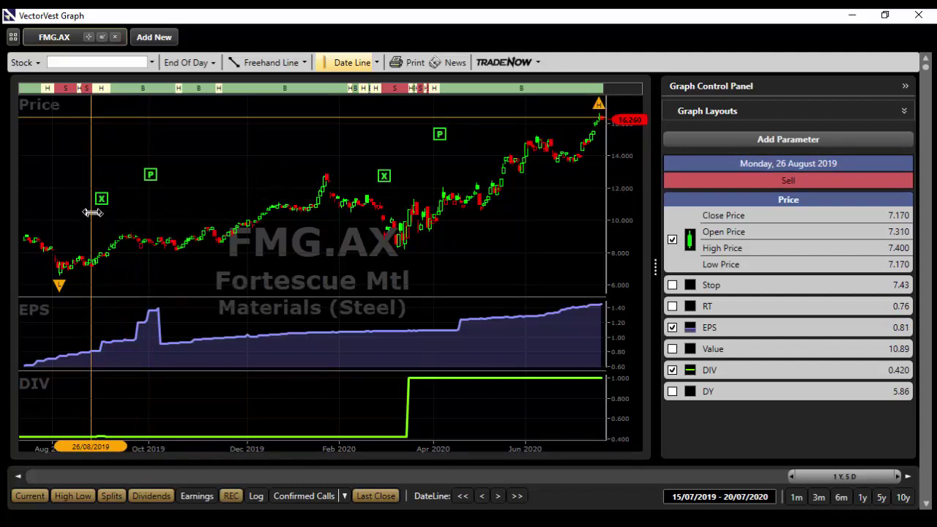
{"action": "left_click_drag", "start_coordinate": [86, 211], "coordinate": [131, 210]}
{"action": "left_click_drag", "start_coordinate": [141, 208], "coordinate": [143, 209]}
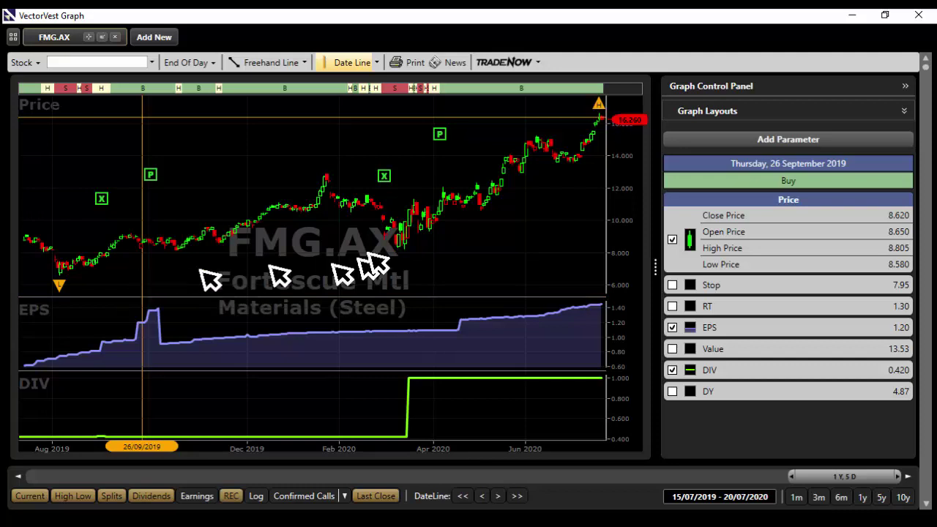
{"action": "mouse_move", "coordinate": [368, 204]}
{"action": "left_mouse_down"}
{"action": "mouse_move", "coordinate": [383, 198]}
{"action": "mouse_move", "coordinate": [356, 196]}
{"action": "mouse_move", "coordinate": [373, 195]}
{"action": "left_mouse_up"}
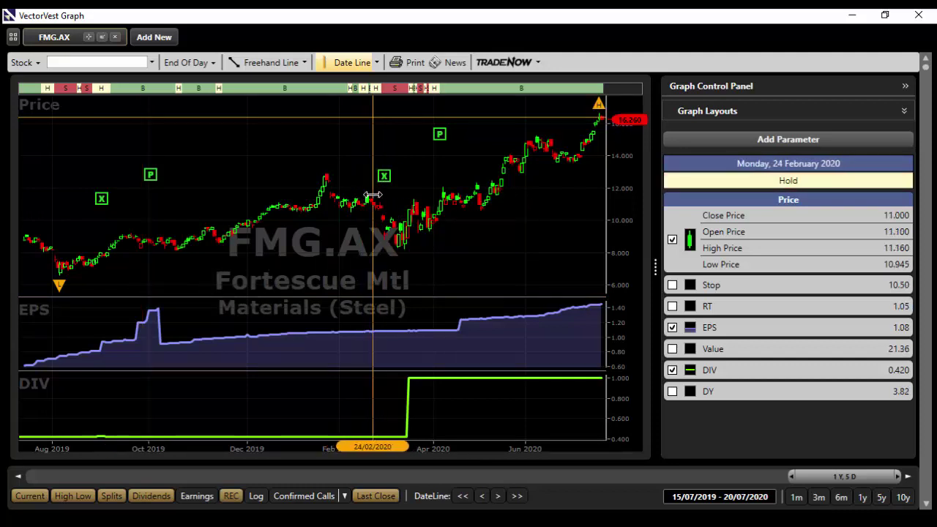
- Show the confirmed calls, narrow the graph to 13/12/2019 - 20/07/2020, and inspect 28 February and 20 May 2020
{"action": "left_click", "coordinate": [304, 496]}
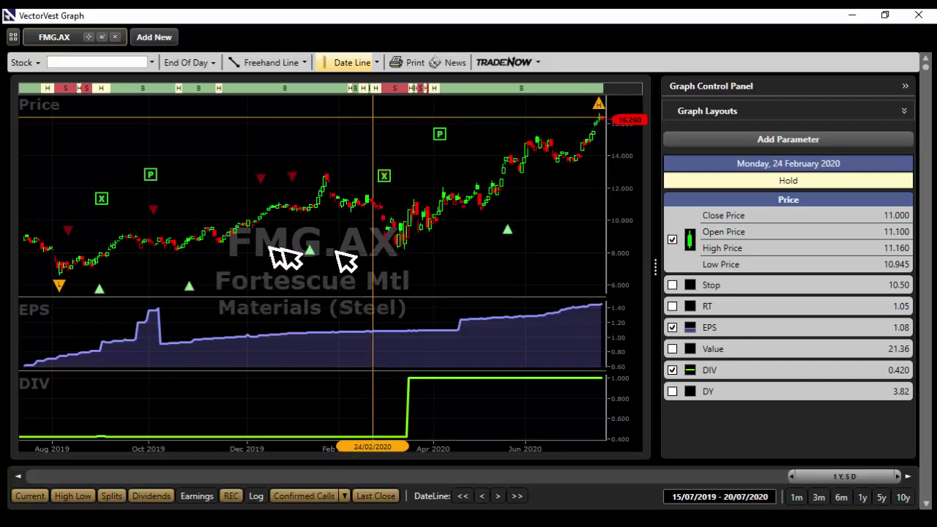
{"action": "left_click_drag", "start_coordinate": [268, 252], "coordinate": [645, 277]}
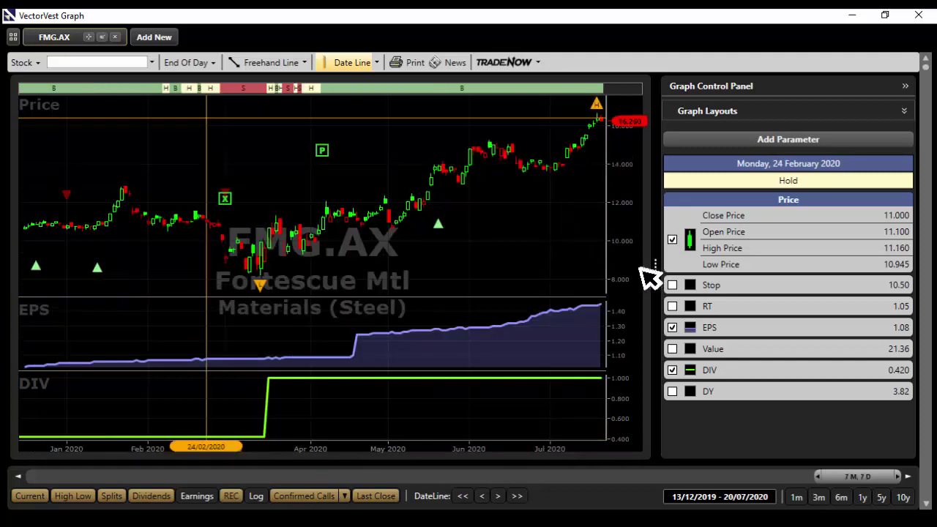
{"action": "left_click", "coordinate": [100, 282]}
{"action": "left_click_drag", "start_coordinate": [100, 282], "coordinate": [222, 286]}
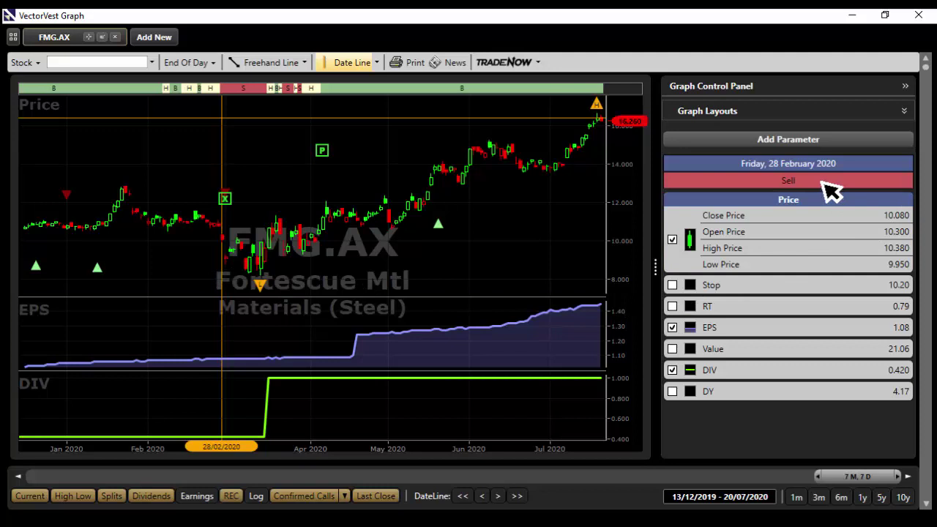
{"action": "left_click_drag", "start_coordinate": [222, 271], "coordinate": [437, 276]}
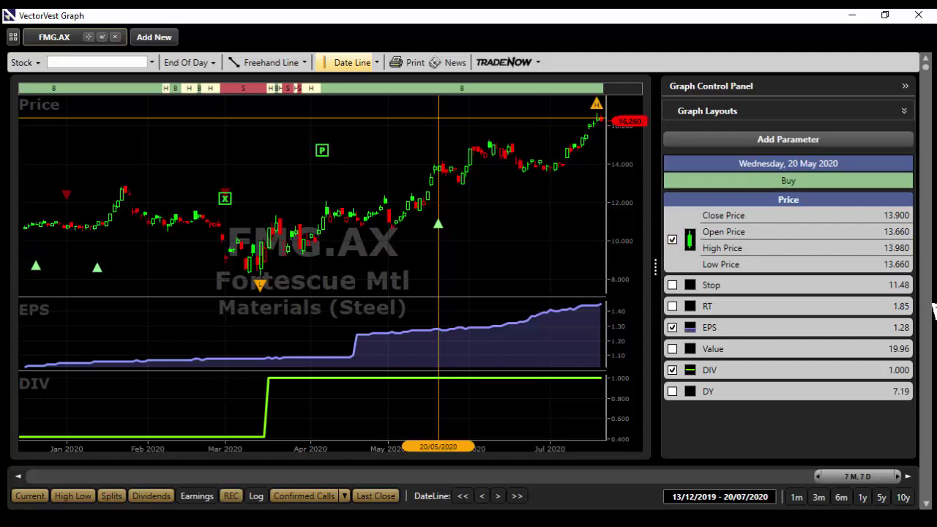
- Switch to the JBH.AX graph and check its data for 20 May 2020
{"action": "key", "text": "Down"}
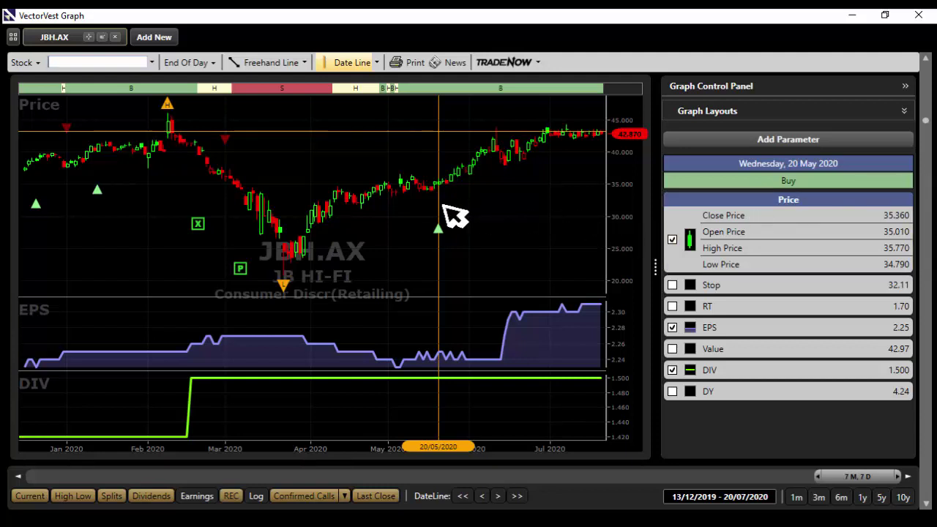
{"action": "mouse_move", "coordinate": [437, 205]}
{"action": "left_mouse_down"}
{"action": "mouse_move", "coordinate": [369, 209]}
{"action": "mouse_move", "coordinate": [437, 206]}
{"action": "left_mouse_up"}
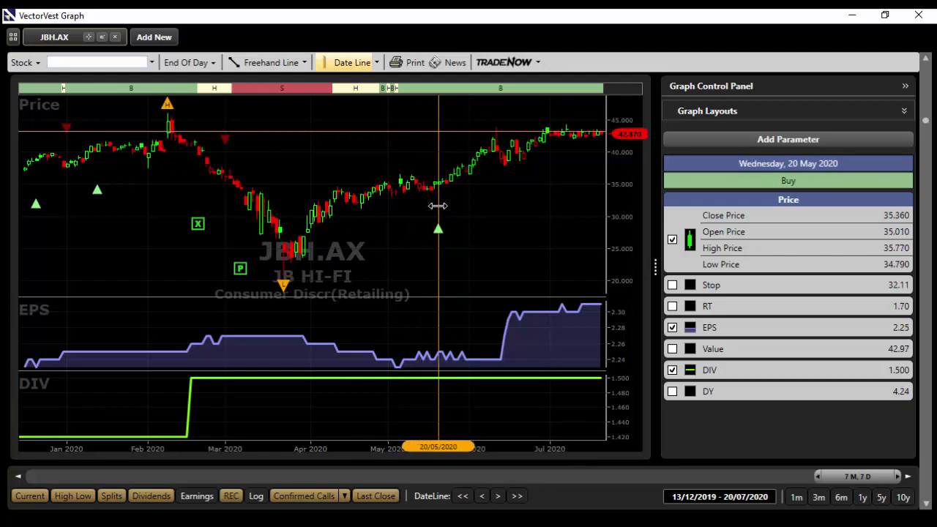
- Inspect the JBH.AX data for 17 June 2020 and extend the graph period back to 4/06/2019
{"action": "mouse_move", "coordinate": [437, 206]}
{"action": "left_mouse_down"}
{"action": "mouse_move", "coordinate": [376, 212]}
{"action": "mouse_move", "coordinate": [437, 212]}
{"action": "left_mouse_up"}
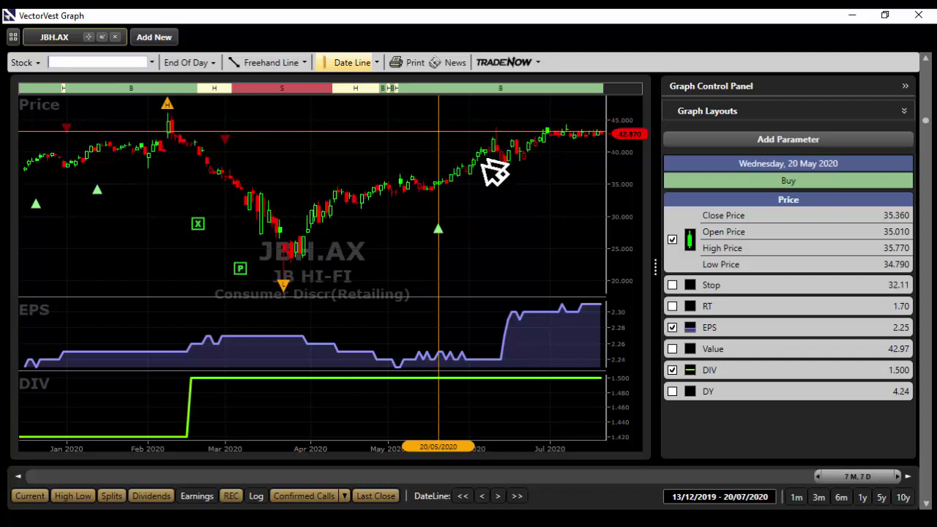
{"action": "left_click", "coordinate": [511, 356]}
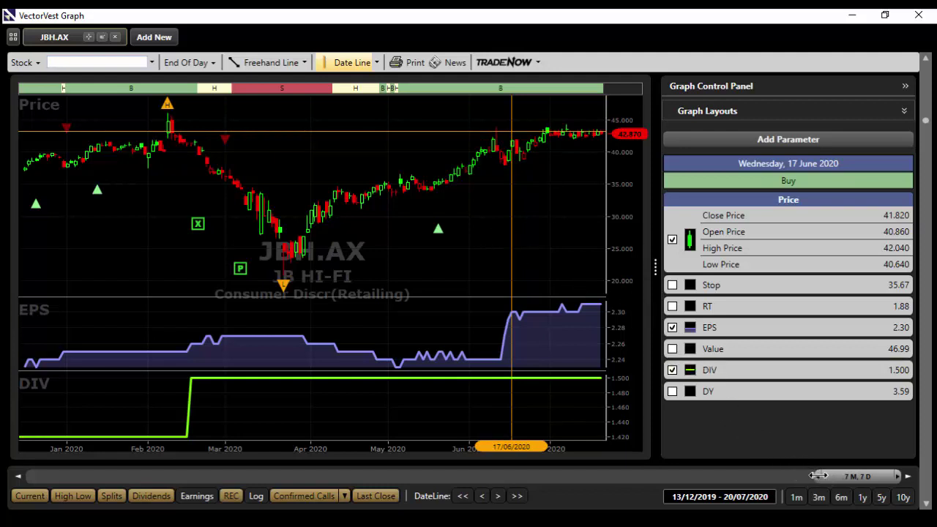
{"action": "left_click_drag", "start_coordinate": [818, 476], "coordinate": [785, 478]}
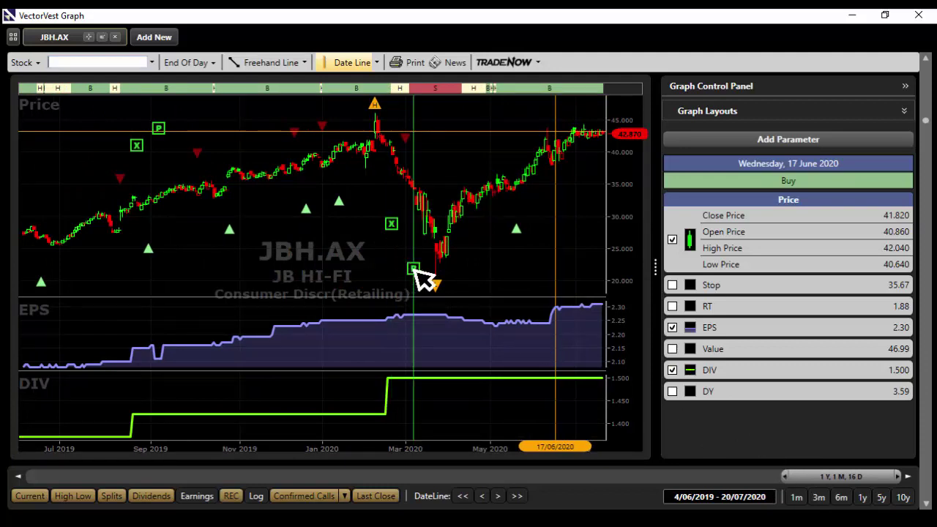
- Narrow the graph to 30/07/2019 - 26/11/2019 around the August dividend execution and inspect the data for 12 and 30 August 2019
{"action": "mouse_move", "coordinate": [139, 144]}
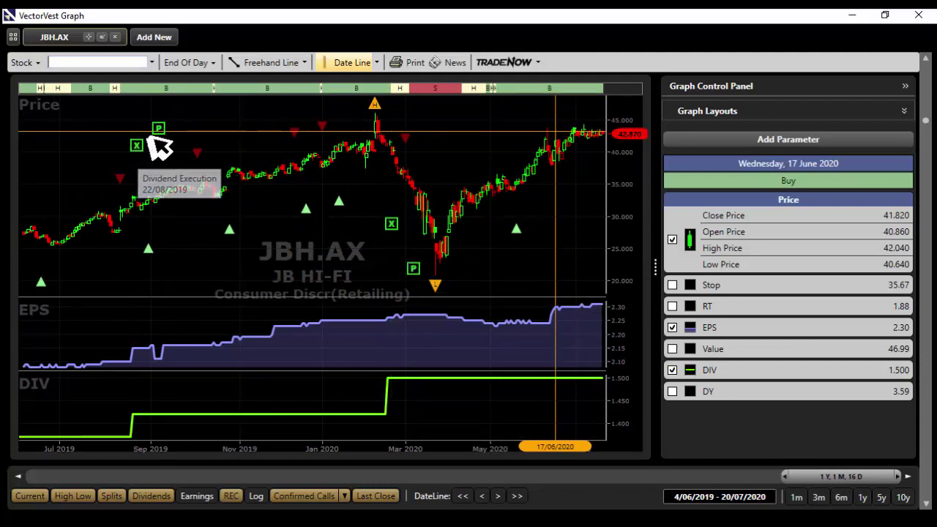
{"action": "left_click_drag", "start_coordinate": [102, 220], "coordinate": [268, 222]}
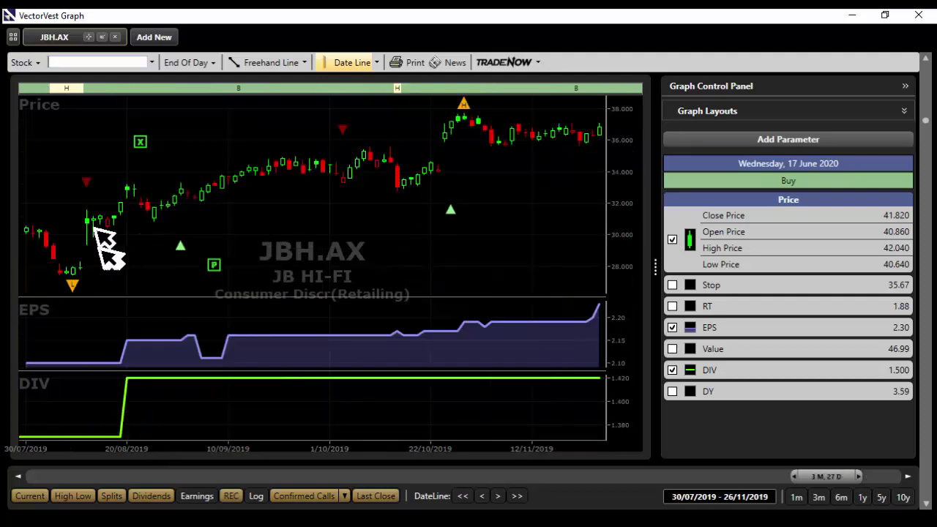
{"action": "left_click", "coordinate": [86, 185]}
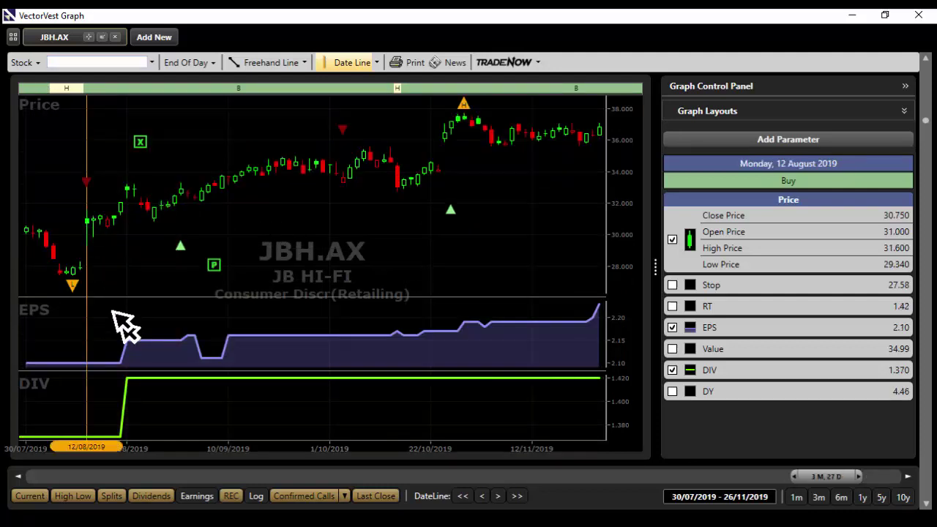
{"action": "left_click_drag", "start_coordinate": [86, 210], "coordinate": [181, 235]}
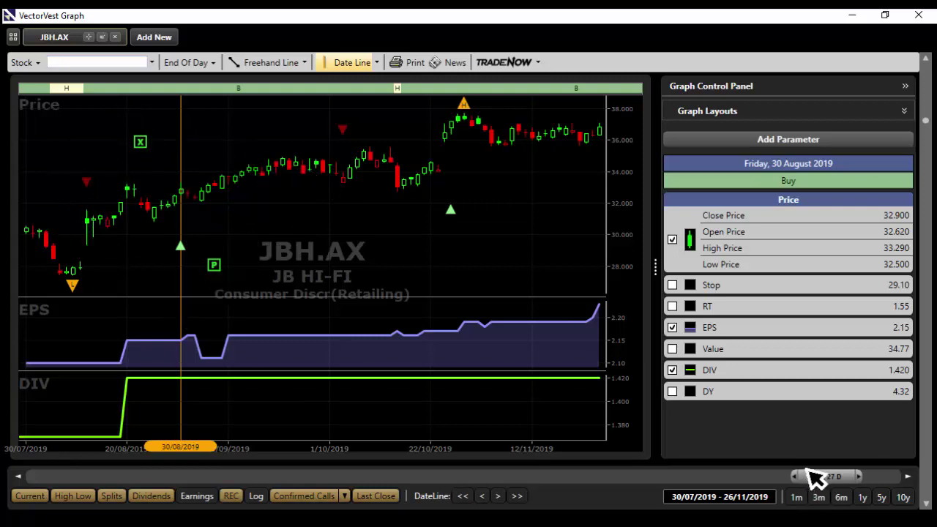
- Extend the graph period back to 19/10/2018, inspect 9 January, 19 February and 14 May 2019, and close the graph
{"action": "left_click_drag", "start_coordinate": [795, 476], "coordinate": [746, 481]}
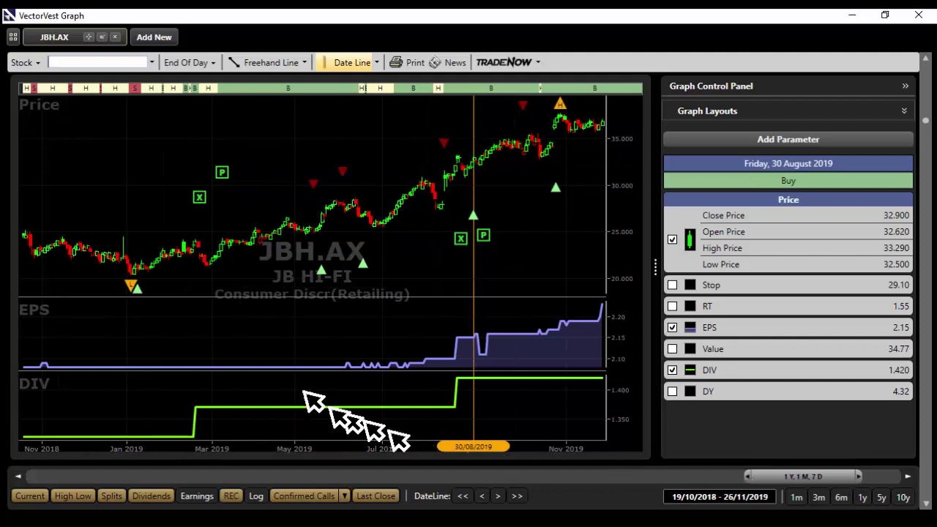
{"action": "left_click", "coordinate": [145, 293]}
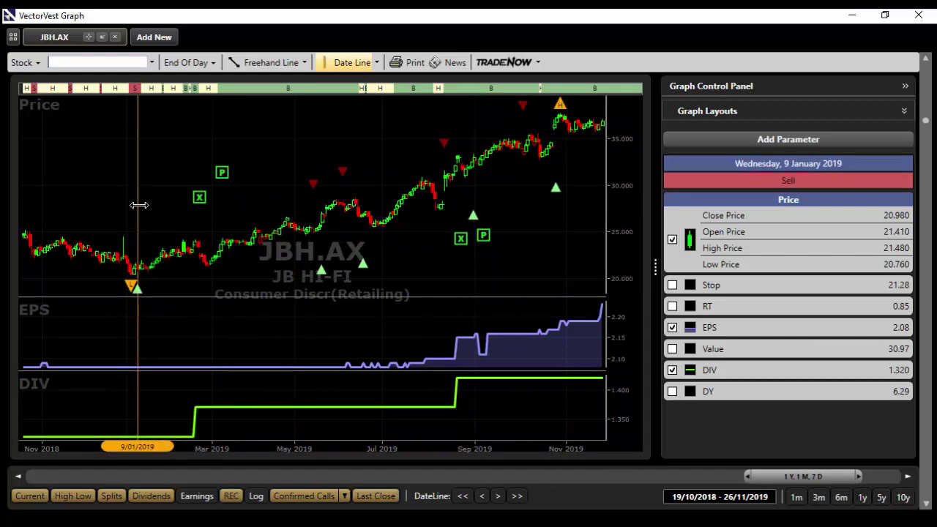
{"action": "left_click_drag", "start_coordinate": [138, 204], "coordinate": [195, 210]}
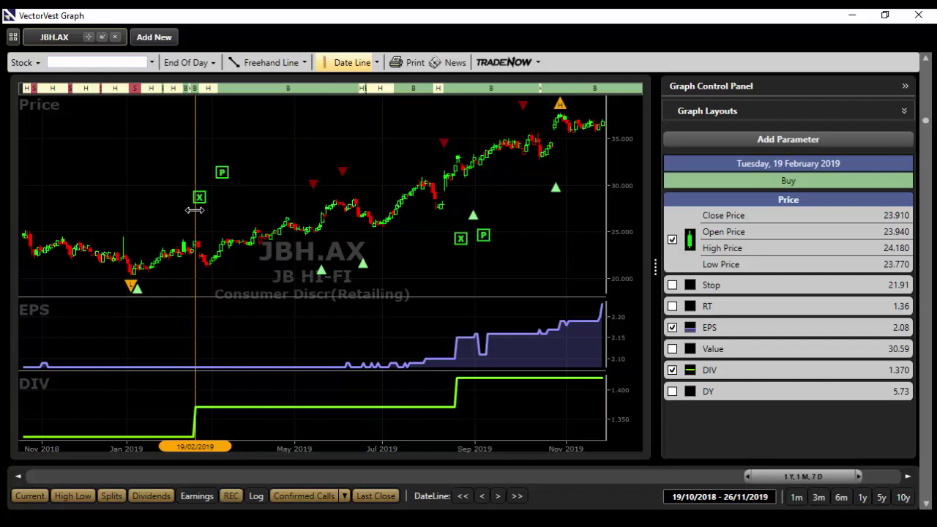
{"action": "left_click_drag", "start_coordinate": [195, 210], "coordinate": [313, 221]}
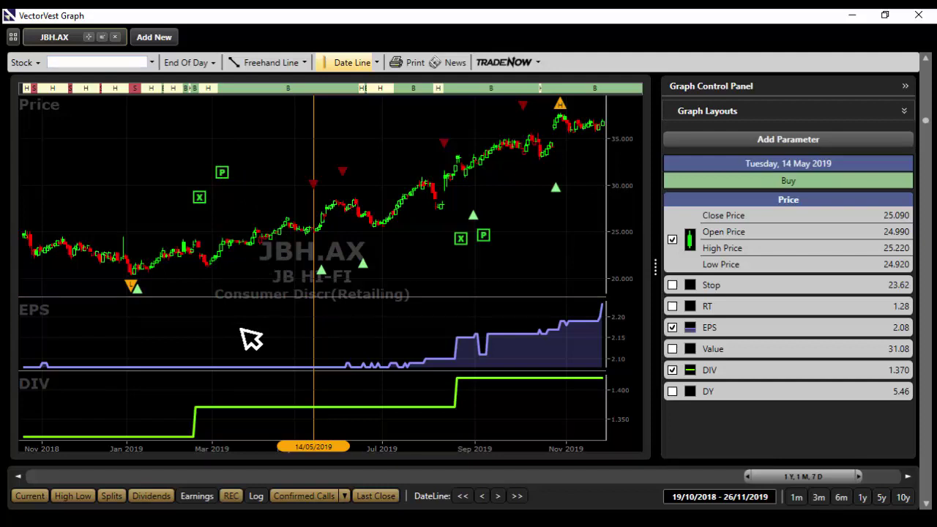
{"action": "left_click", "coordinate": [920, 16]}
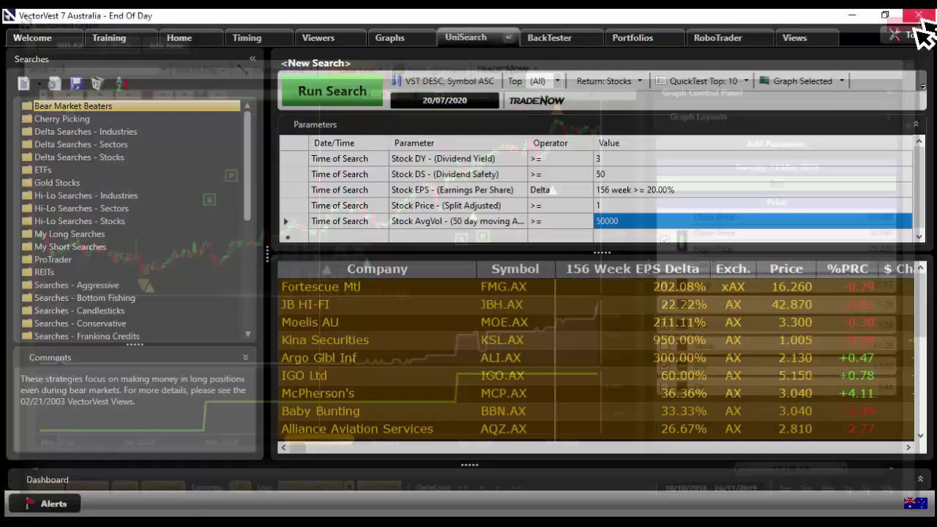